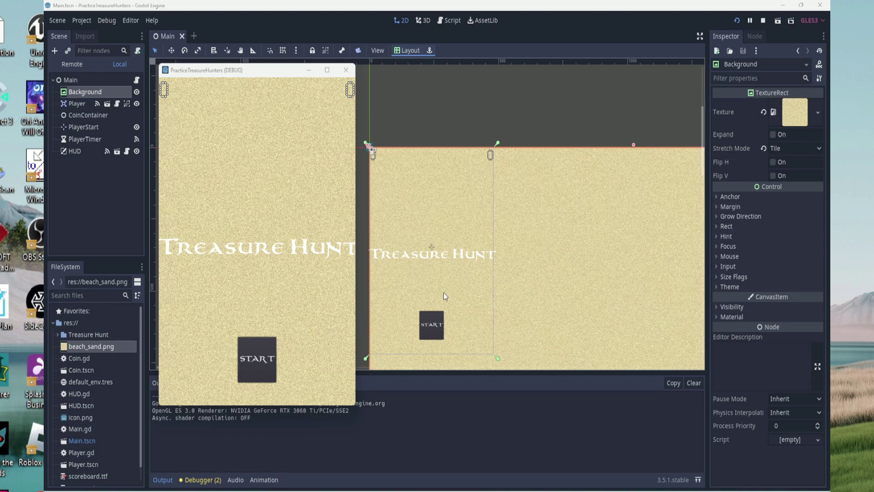
Step: Start the Treasure Hunt demo and steer the player with the arrow keys to collect coins
{"action": "left_click", "coordinate": [253, 358]}
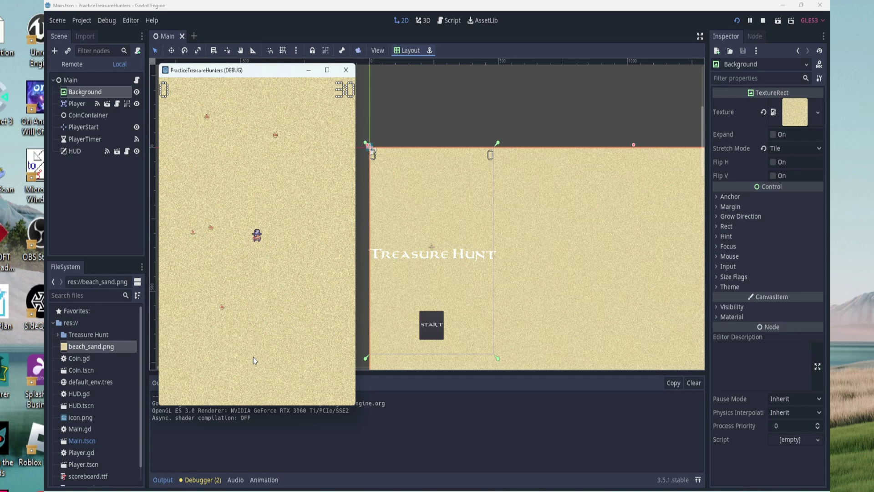
{"action": "key", "text": "Left"}
{"action": "key", "text": "Down"}
{"action": "key", "text": "Right"}
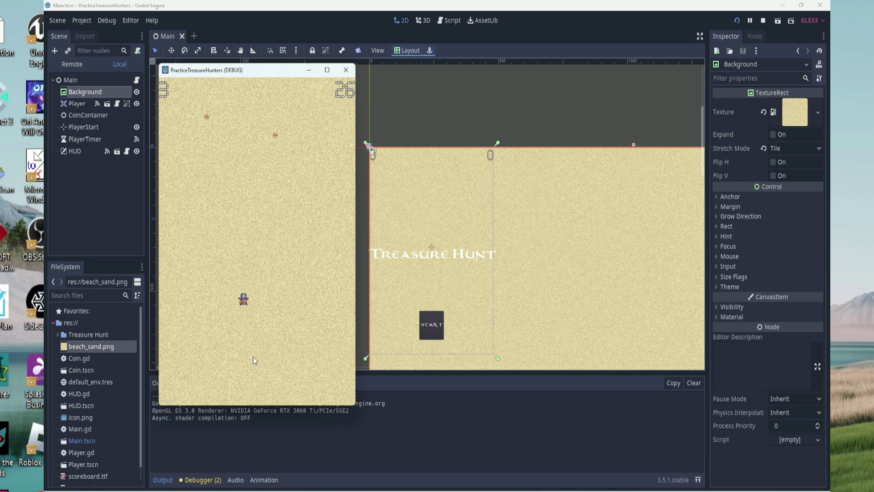
{"action": "key", "text": "Up"}
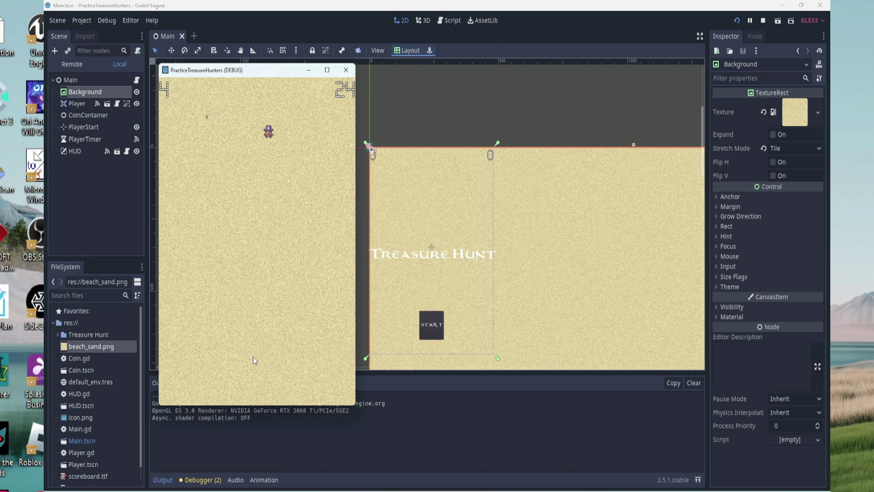
{"action": "key", "text": "Left"}
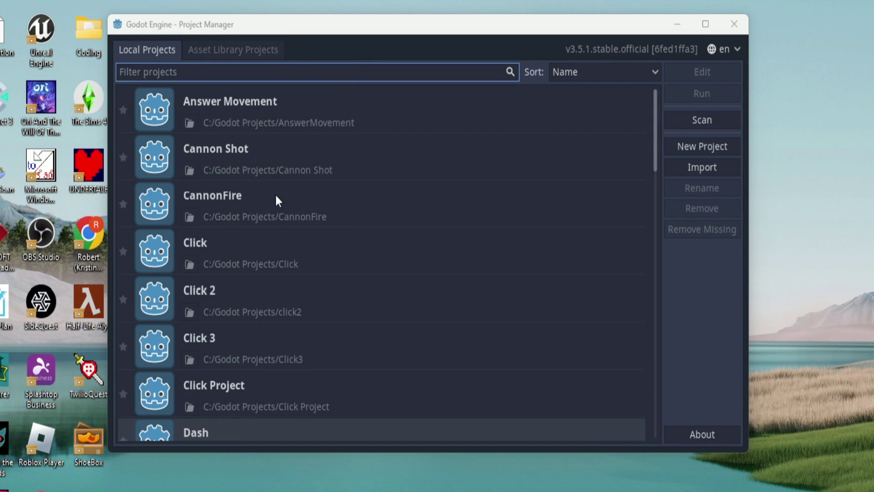
Step: Create a new project named 'Treasure Hunt' in its own folder under C:/Godot Projects
{"action": "left_click", "coordinate": [699, 147]}
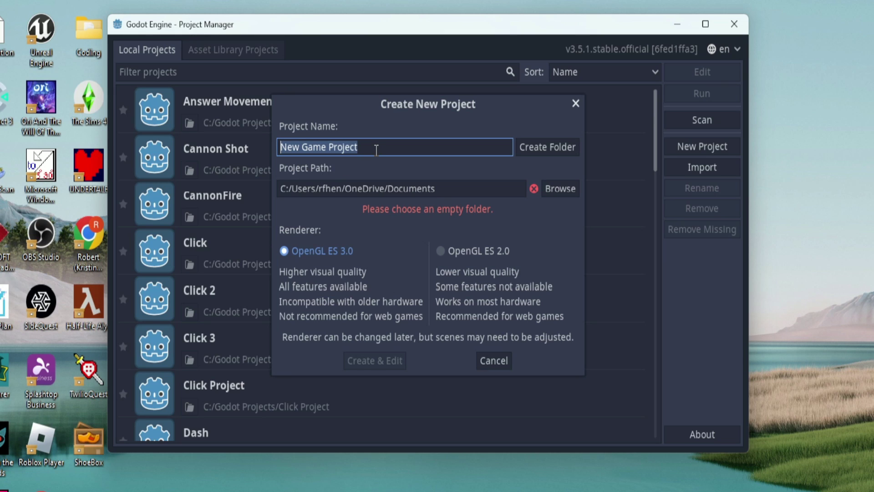
{"action": "type", "text": "Treasure Hunt"}
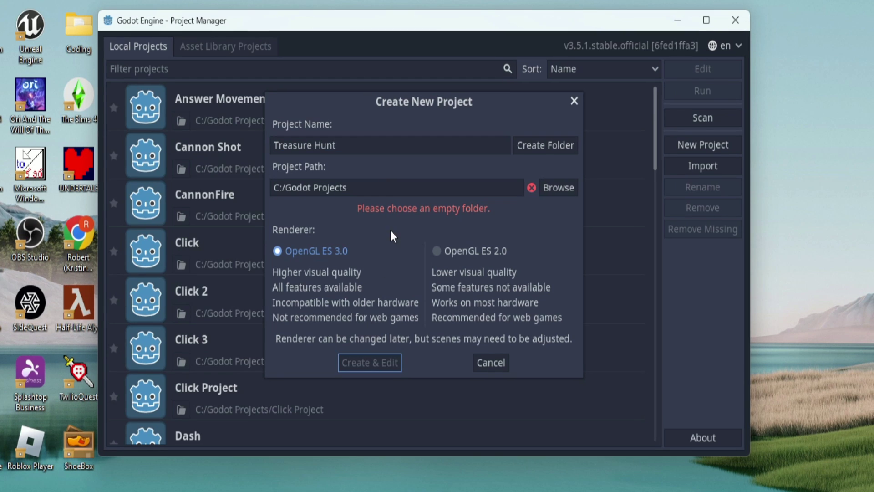
{"action": "left_click", "coordinate": [550, 148]}
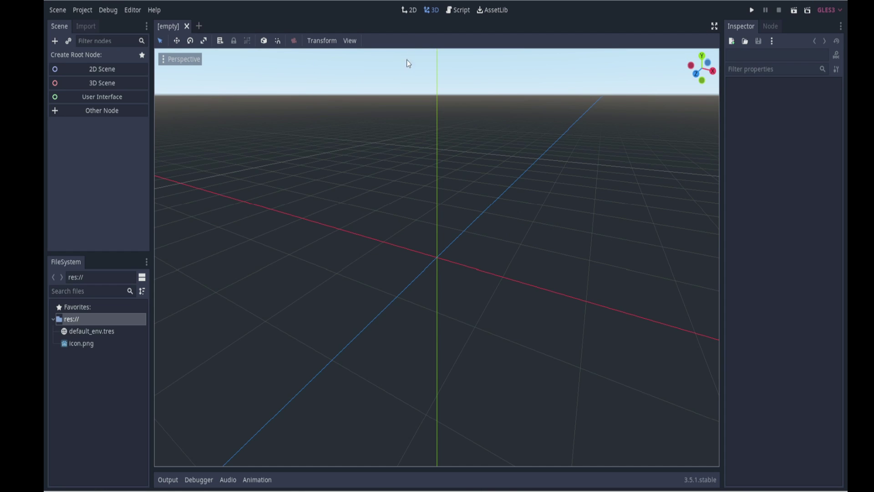
Step: Switch to the 2D workspace, import the Treasure Hunt asset folder and expand its subfolders
{"action": "left_click", "coordinate": [411, 11]}
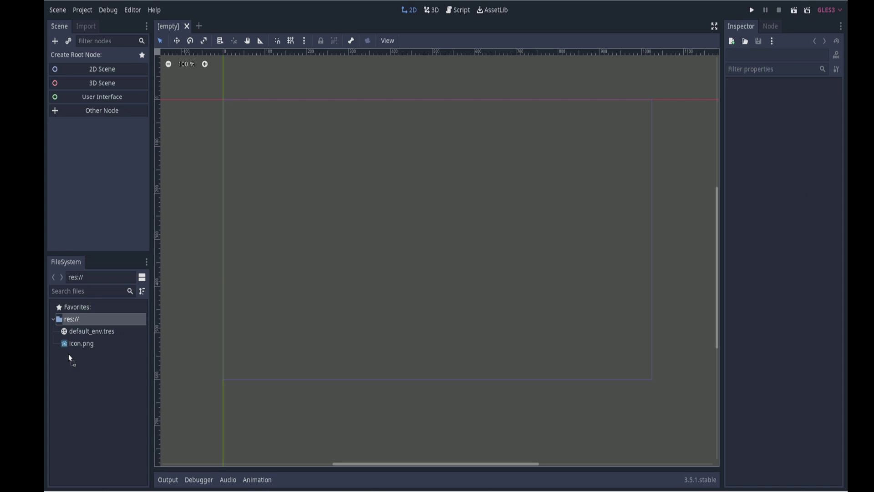
{"action": "left_click_drag", "start_coordinate": [71, 360], "coordinate": [74, 361]}
{"action": "left_click", "coordinate": [58, 331]}
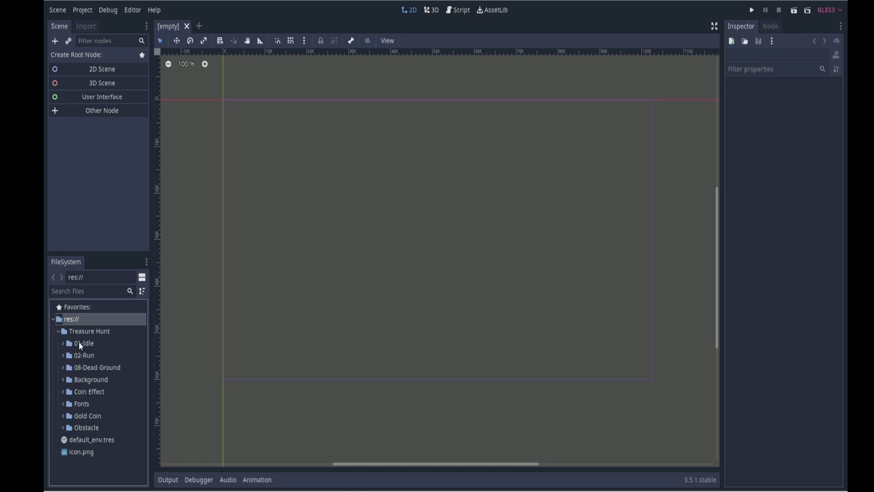
Step: Enable Use GPU Pixel Snap under Rendering > 2D in Project Settings
{"action": "left_click", "coordinate": [83, 11]}
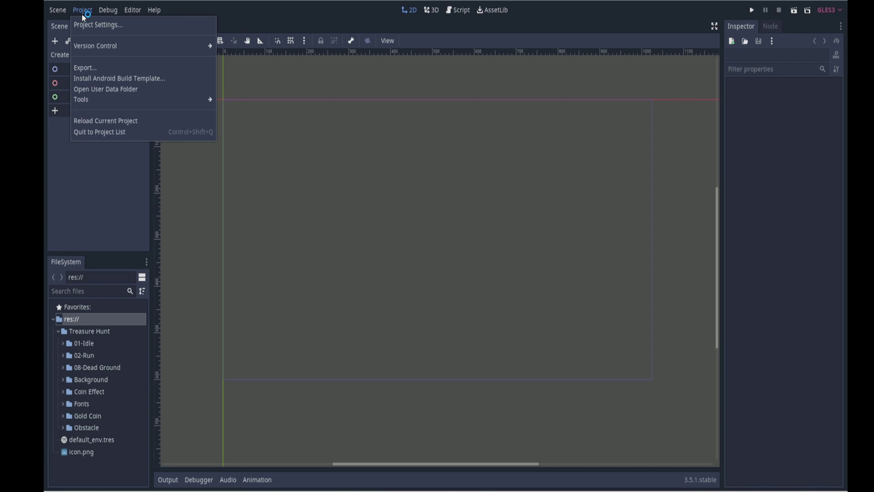
{"action": "left_click", "coordinate": [95, 23]}
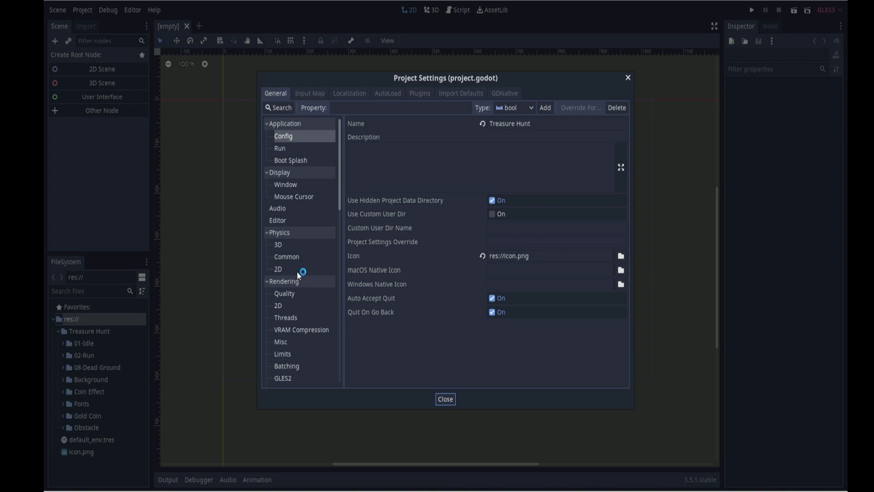
{"action": "left_click", "coordinate": [279, 306]}
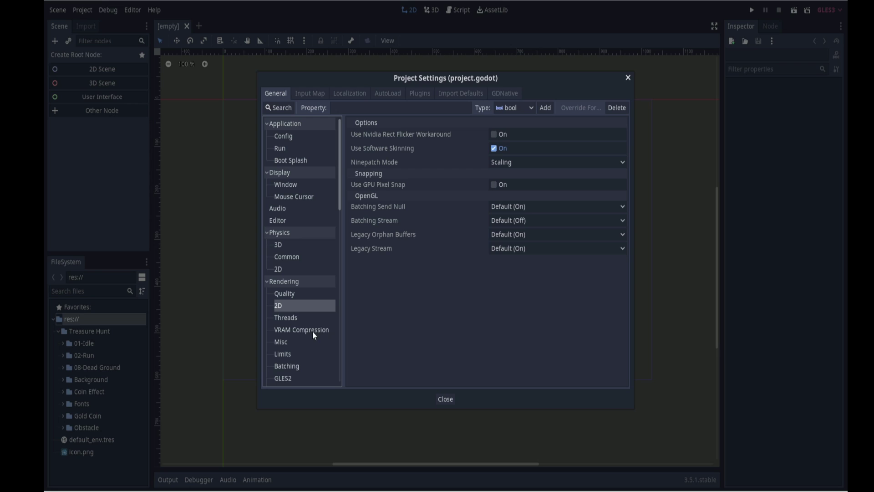
{"action": "left_click", "coordinate": [494, 185]}
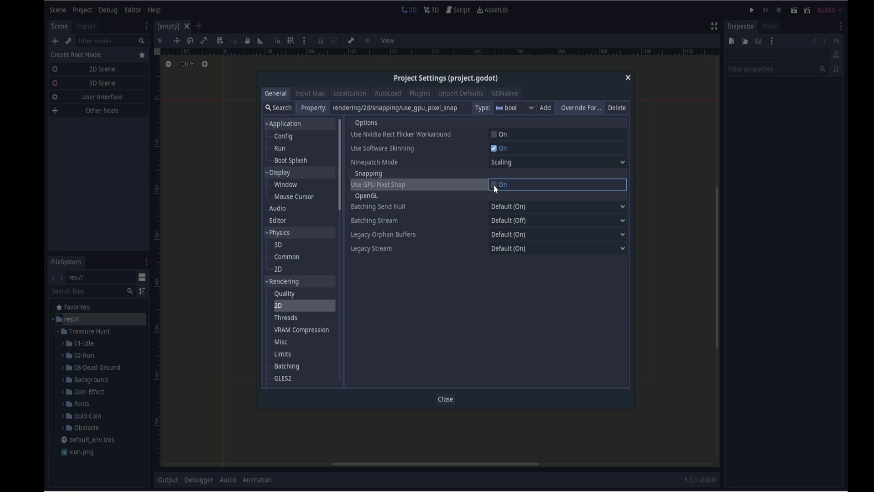
{"action": "left_click", "coordinate": [445, 400]}
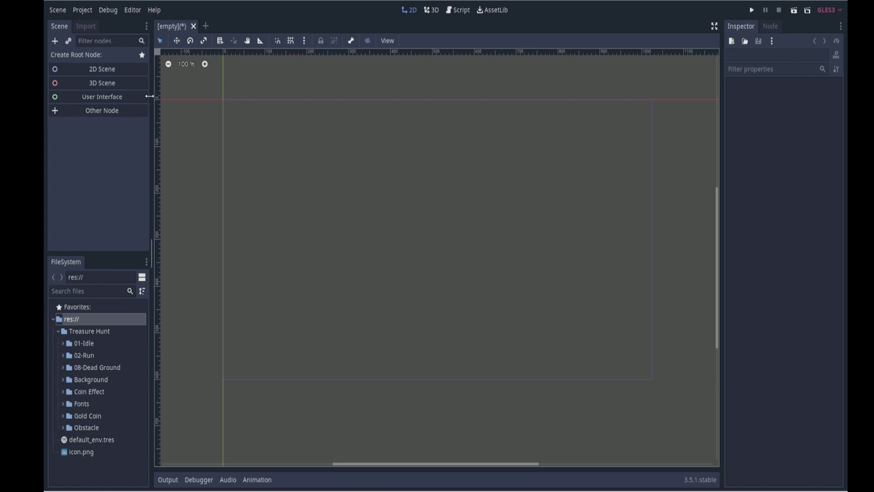
Step: Create an Area2D as the scene's root node
{"action": "left_click", "coordinate": [55, 41]}
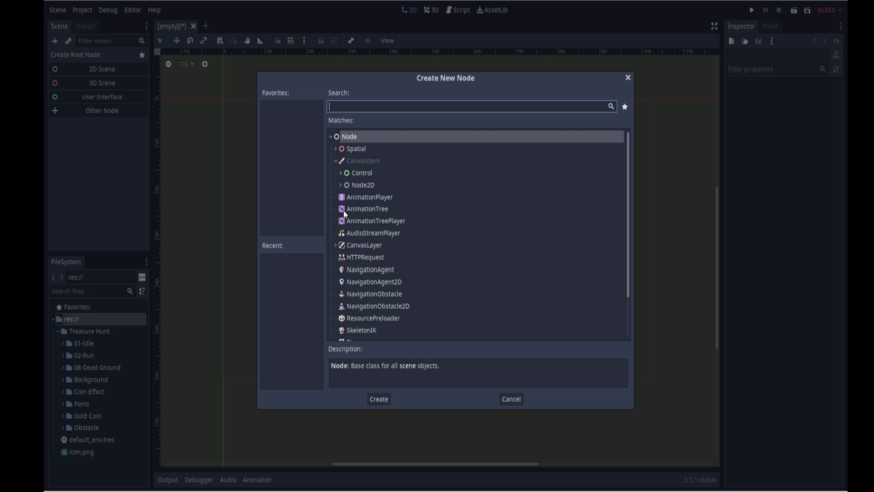
{"action": "type", "text": "areas"}
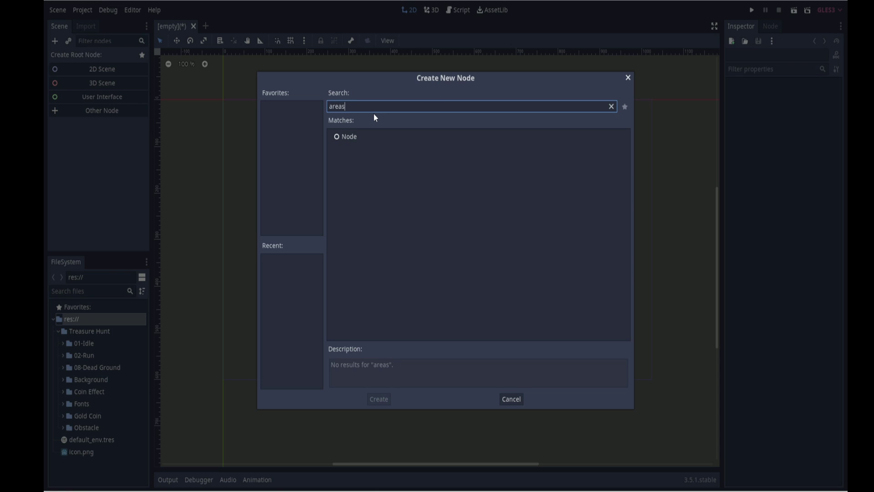
{"action": "type", "text": "2"}
{"action": "key", "text": "BackSpace"}
{"action": "key", "text": "BackSpace"}
{"action": "type", "text": "2"}
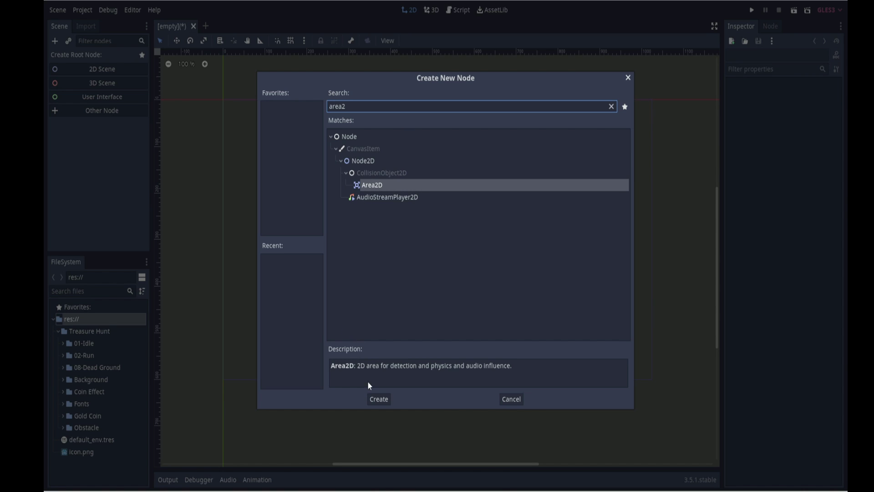
{"action": "left_click", "coordinate": [379, 399]}
Step: Rename the root node to Player and save the scene as Player.tscn
{"action": "double_click", "coordinate": [89, 56]}
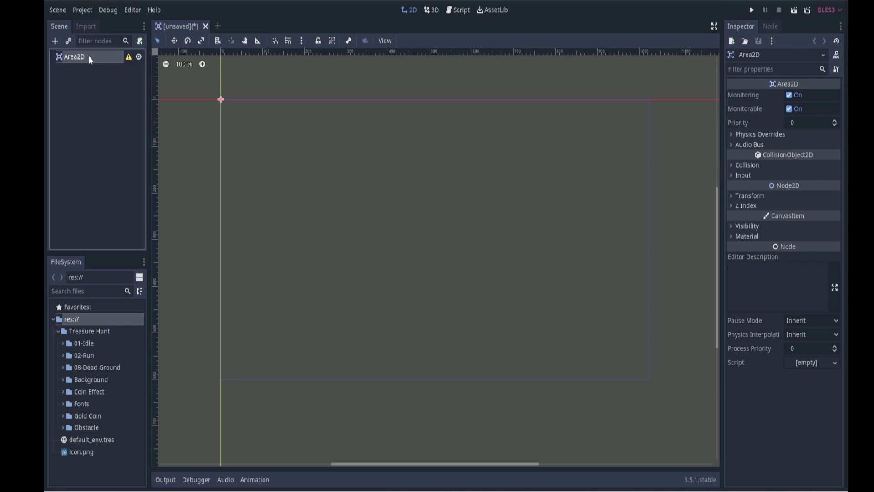
{"action": "type", "text": "Player"}
{"action": "key", "text": "Return"}
{"action": "key", "text": "ctrl+s"}
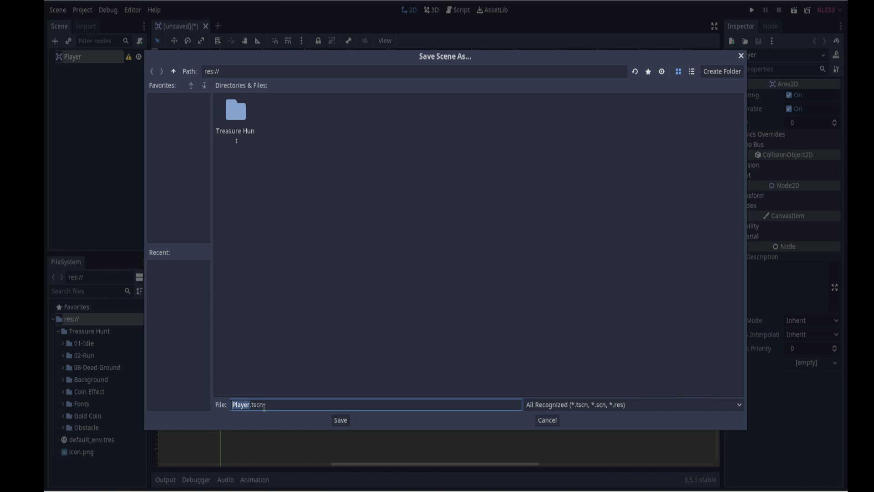
{"action": "left_click", "coordinate": [340, 421]}
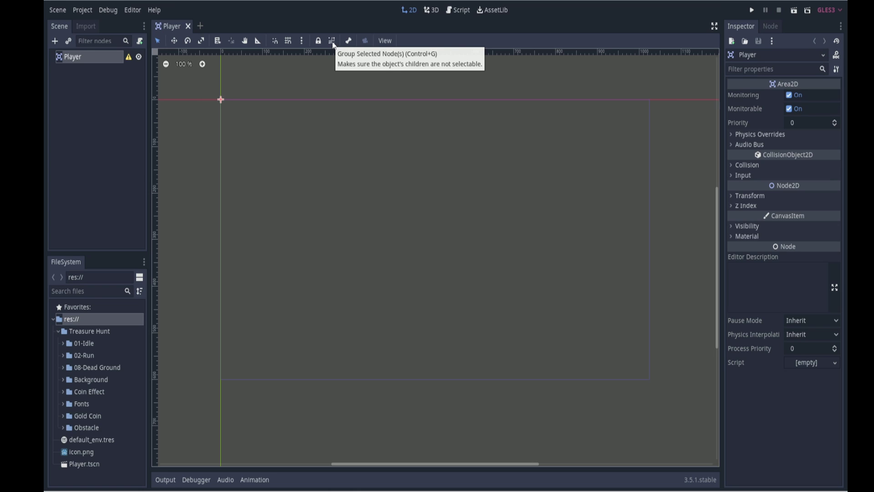
Step: Group the Player node so its children can't be selected separately in the viewport
{"action": "left_click", "coordinate": [332, 41]}
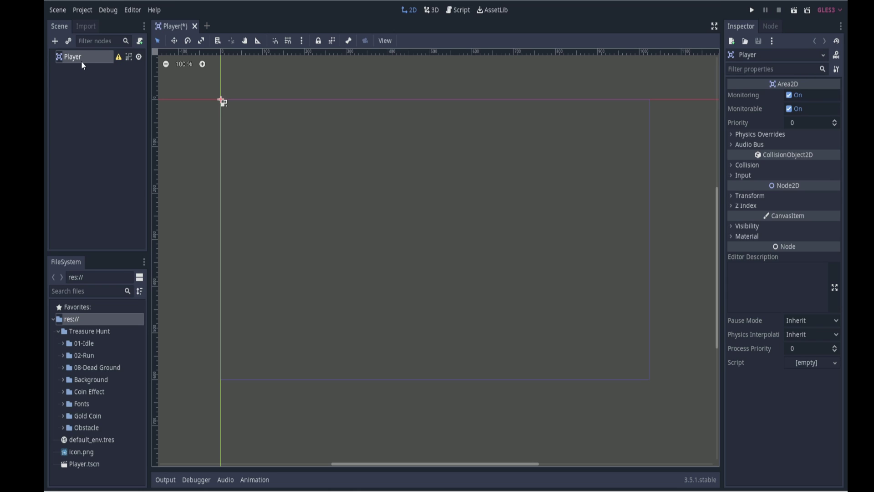
Step: Add an AnimatedSprite child node under the Player root
{"action": "left_click", "coordinate": [55, 42]}
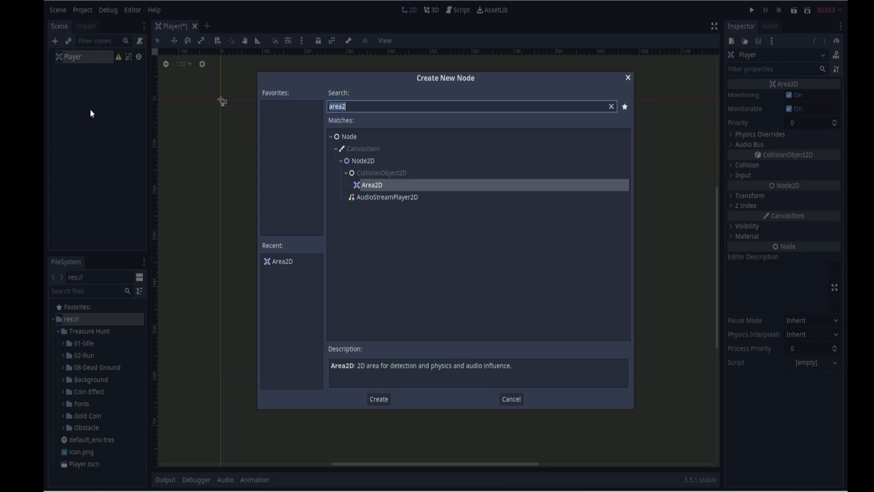
{"action": "type", "text": "anima"}
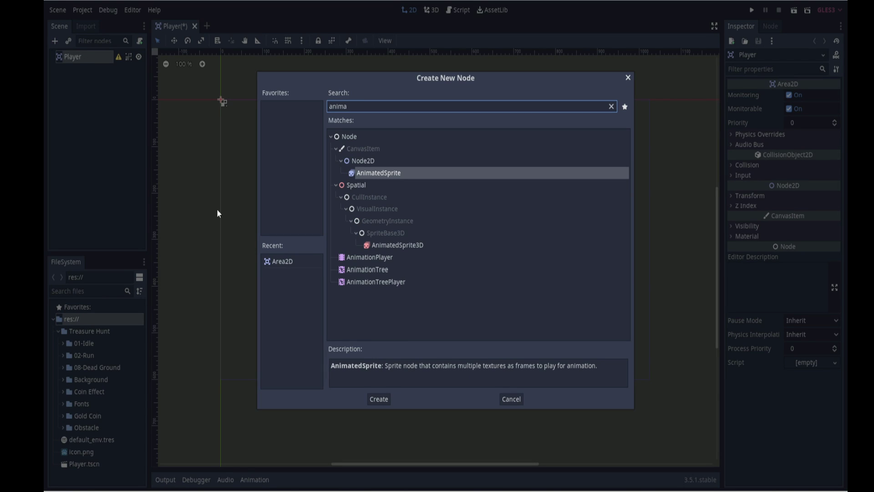
{"action": "left_click", "coordinate": [393, 174]}
{"action": "left_click", "coordinate": [380, 397]}
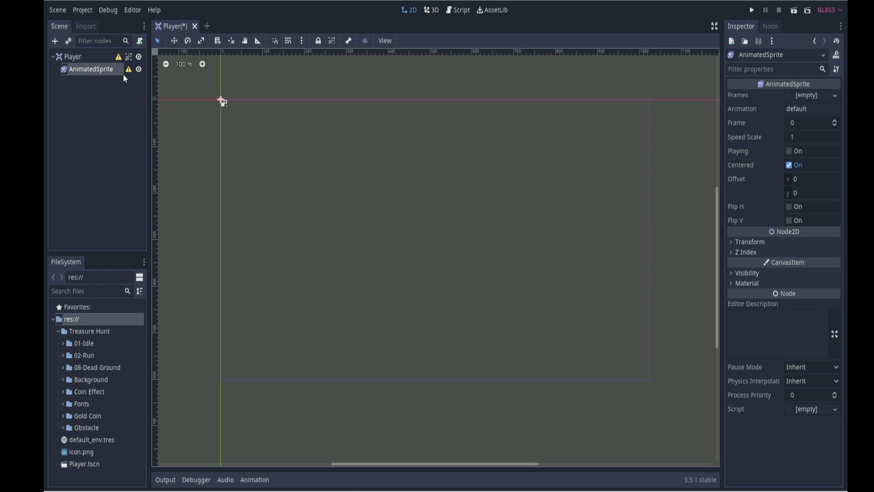
{"action": "mouse_move", "coordinate": [130, 71]}
Step: Give the AnimatedSprite a new SpriteFrames resource and rename its default animation to Idle
{"action": "left_click", "coordinate": [807, 98]}
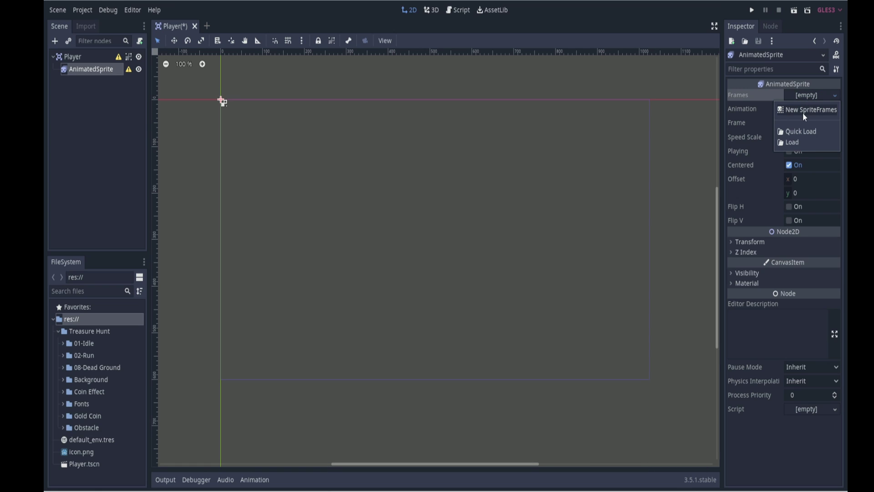
{"action": "left_click", "coordinate": [803, 109]}
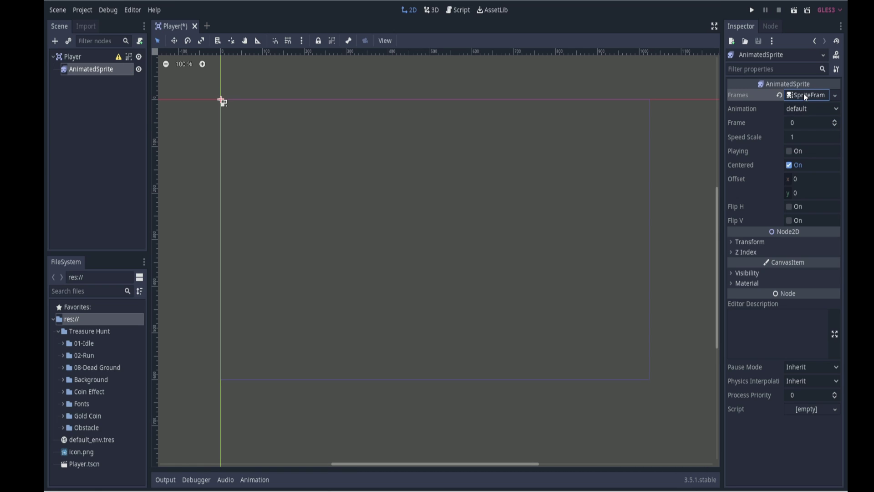
{"action": "left_click", "coordinate": [804, 93]}
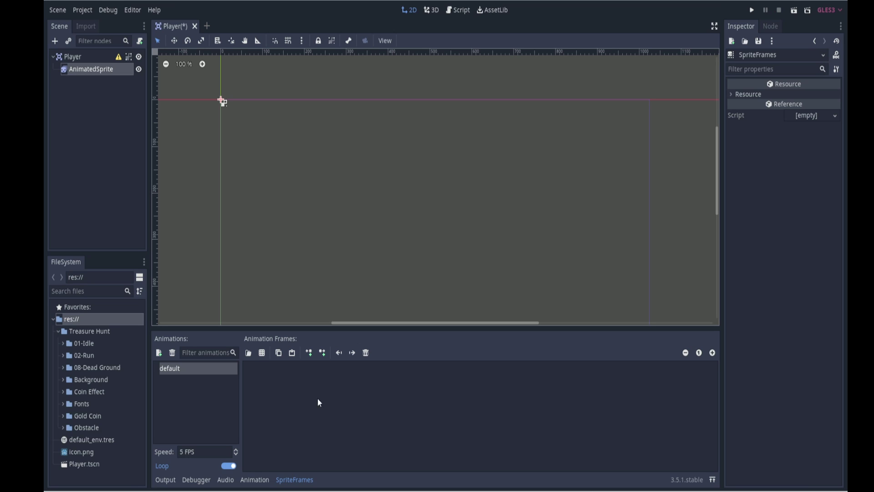
{"action": "double_click", "coordinate": [175, 370]}
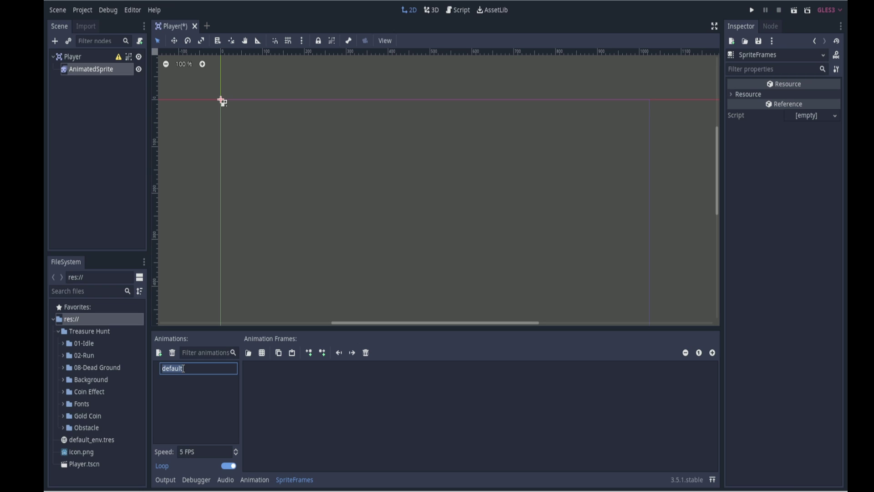
{"action": "type", "text": "Idel"}
{"action": "key", "text": "BackSpace"}
{"action": "key", "text": "BackSpace"}
{"action": "type", "text": "le"}
{"action": "key", "text": "Return"}
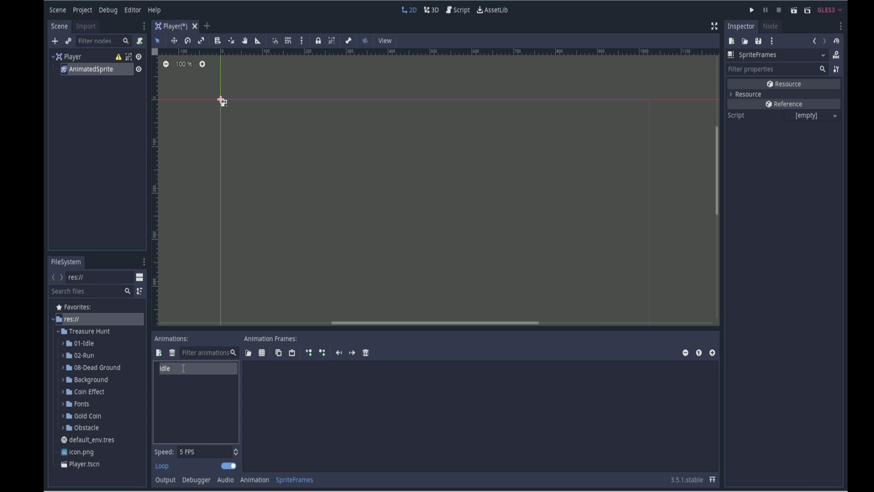
Step: Add two more animations named run and hurt
{"action": "left_click", "coordinate": [159, 354]}
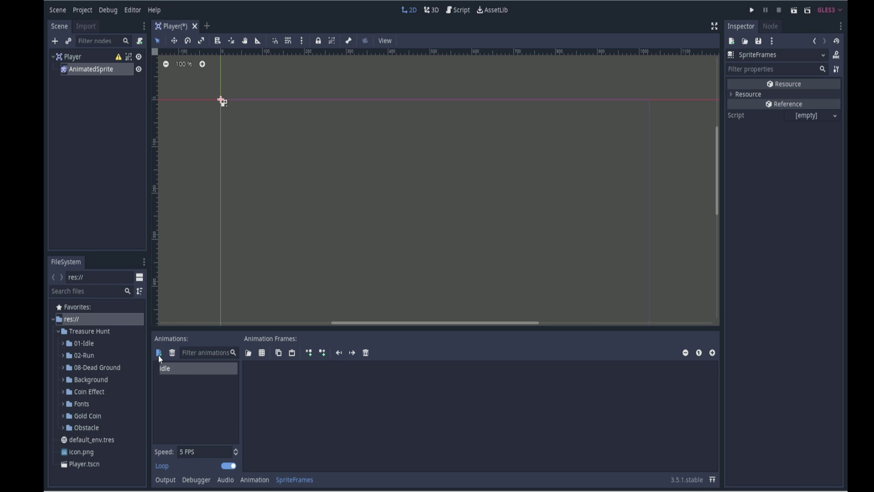
{"action": "double_click", "coordinate": [180, 371]}
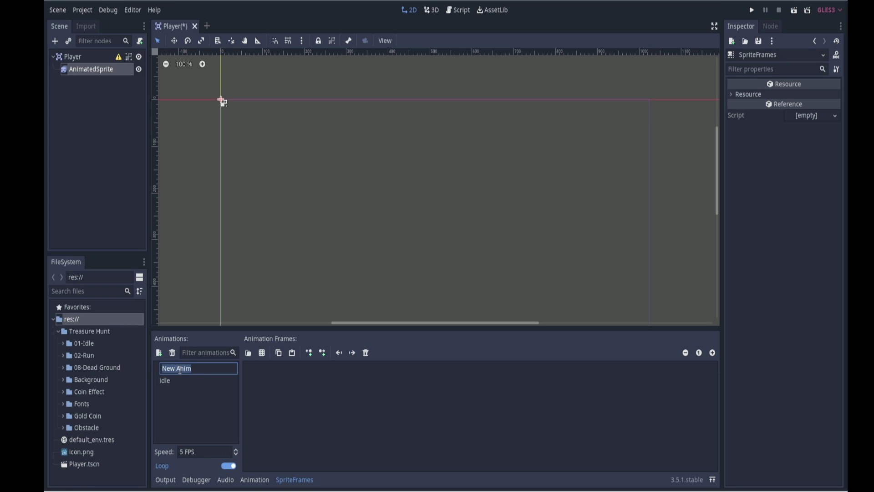
{"action": "type", "text": "run"}
{"action": "key", "text": "Return"}
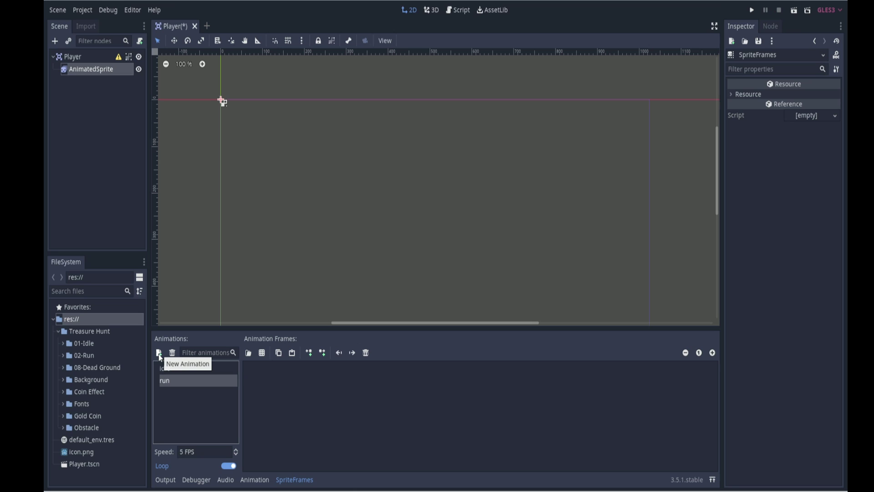
{"action": "left_click", "coordinate": [158, 354]}
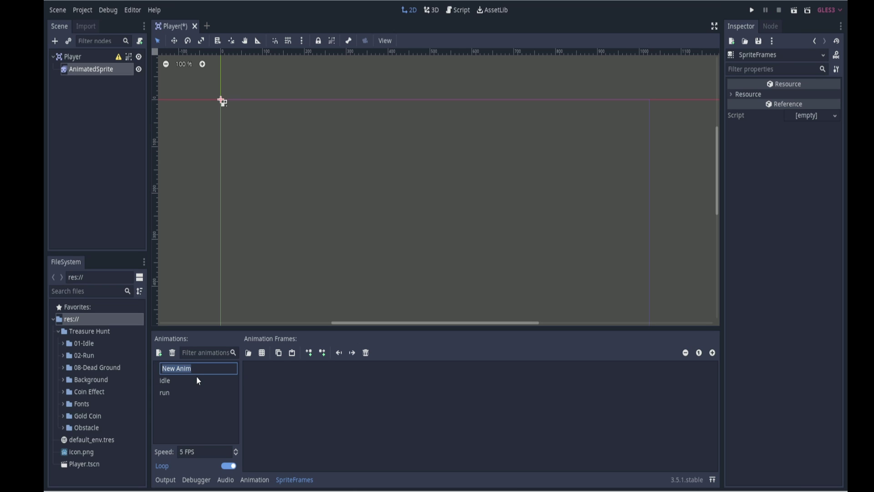
{"action": "type", "text": "hurt"}
{"action": "key", "text": "Return"}
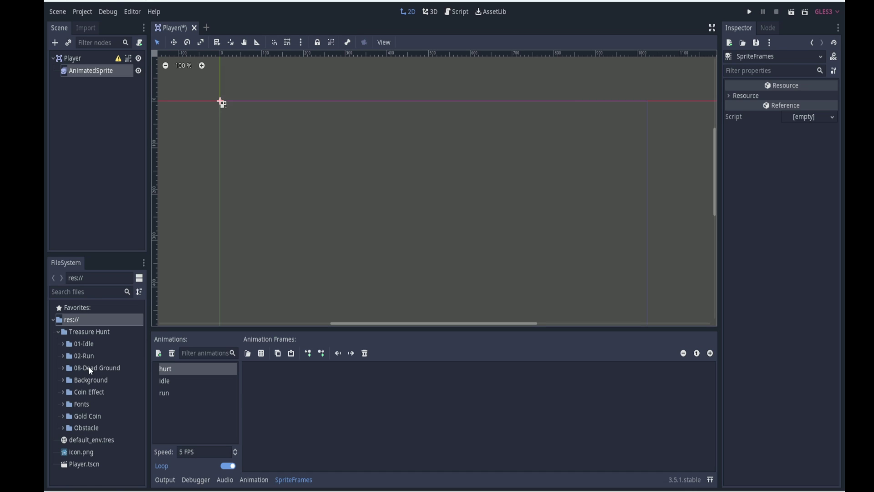
Step: Rename the 08-Dead Ground image folder to 03-Hurt in the FileSystem dock
{"action": "left_click", "coordinate": [64, 369]}
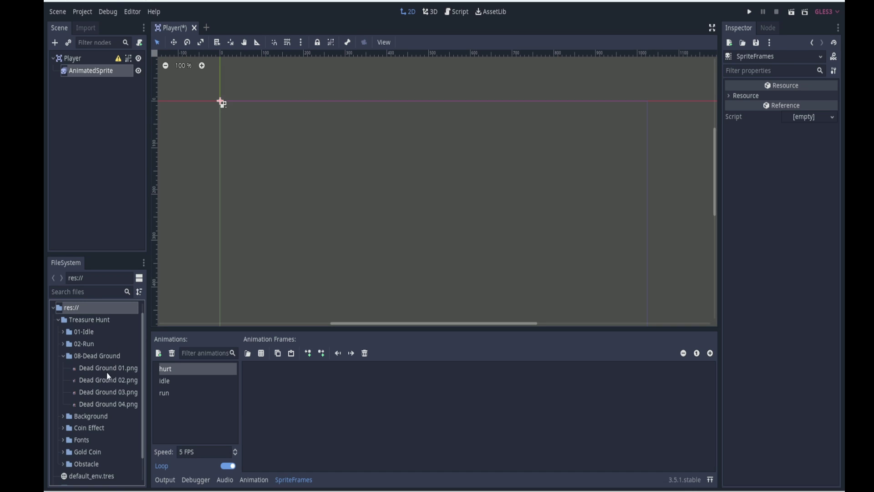
{"action": "left_click", "coordinate": [63, 356]}
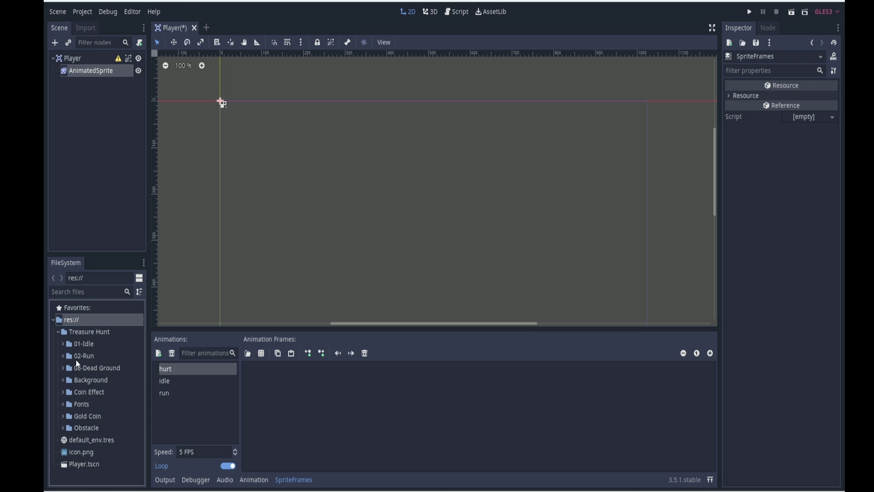
{"action": "left_click", "coordinate": [94, 368]}
{"action": "right_click", "coordinate": [95, 367]}
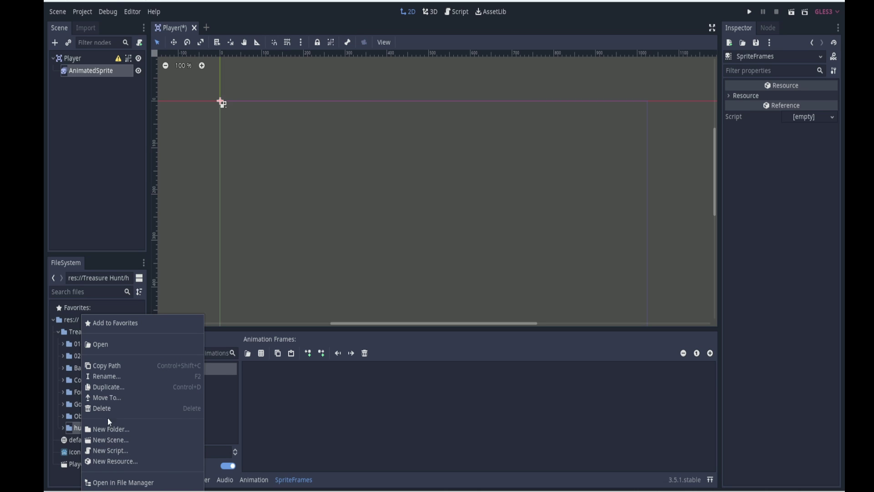
{"action": "left_click", "coordinate": [106, 378]}
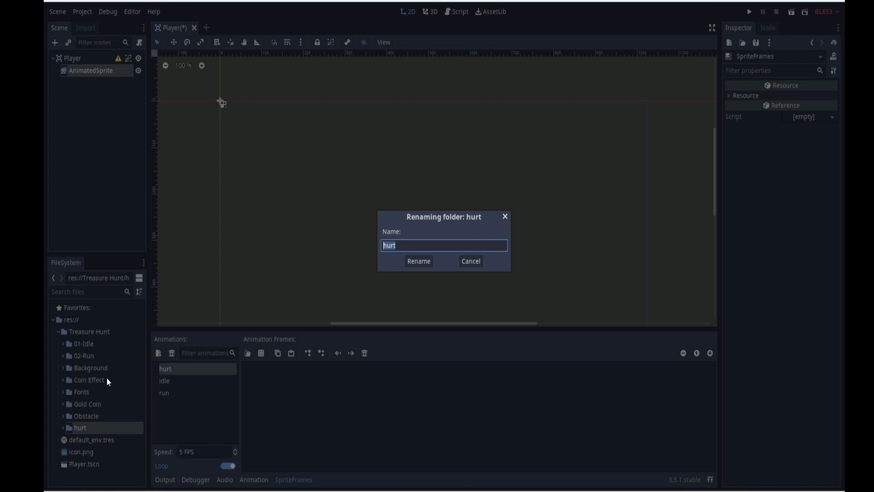
{"action": "type", "text": "03-Hurt"}
{"action": "key", "text": "Return"}
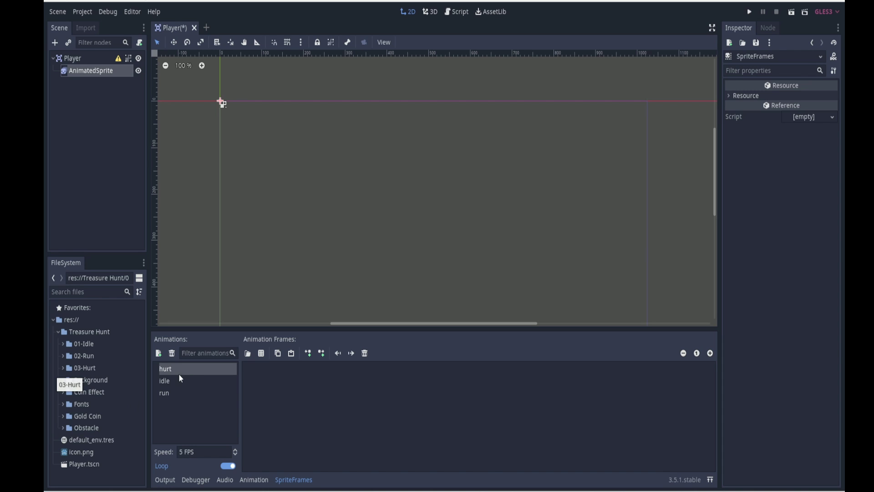
Step: Add the four Dead Ground images from 03-Hurt as the hurt animation's frames
{"action": "double_click", "coordinate": [77, 368]}
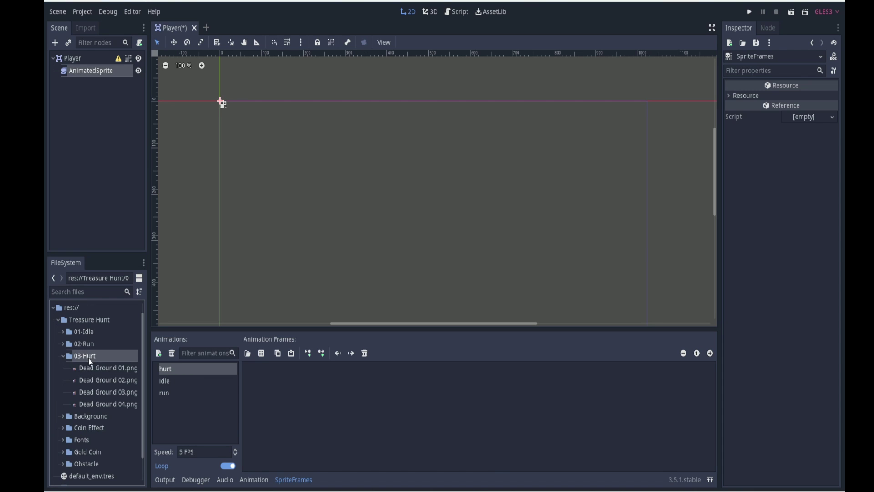
{"action": "left_click", "coordinate": [94, 369]}
{"action": "left_click", "coordinate": [99, 403], "text": "shift"}
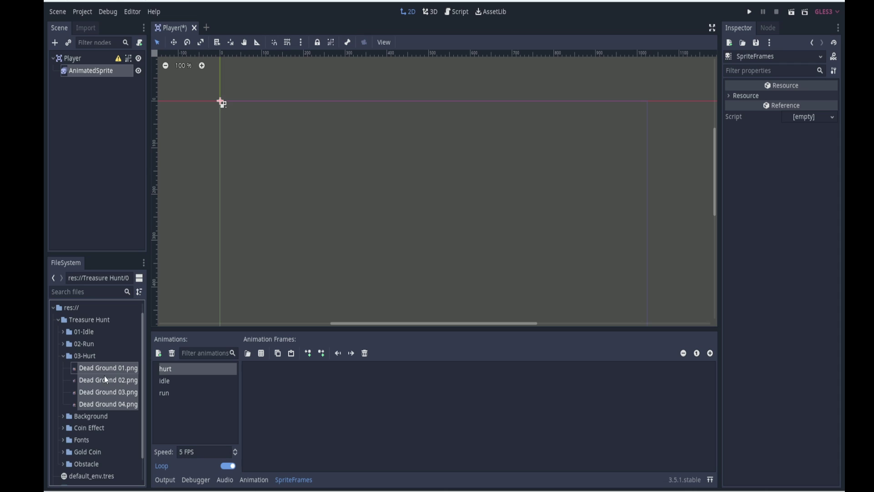
{"action": "left_click_drag", "start_coordinate": [108, 367], "coordinate": [280, 378]}
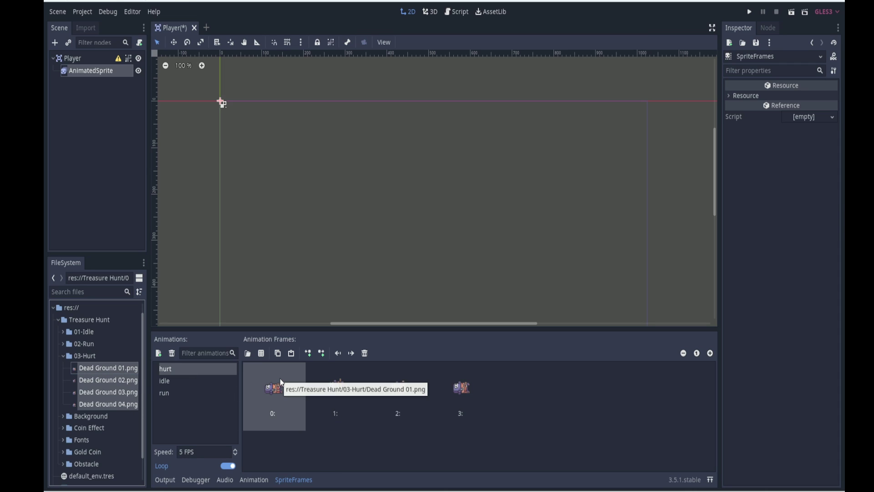
Step: Fill the idle animation with Idle 01–05.png from the 01-Idle folder
{"action": "left_click", "coordinate": [168, 382]}
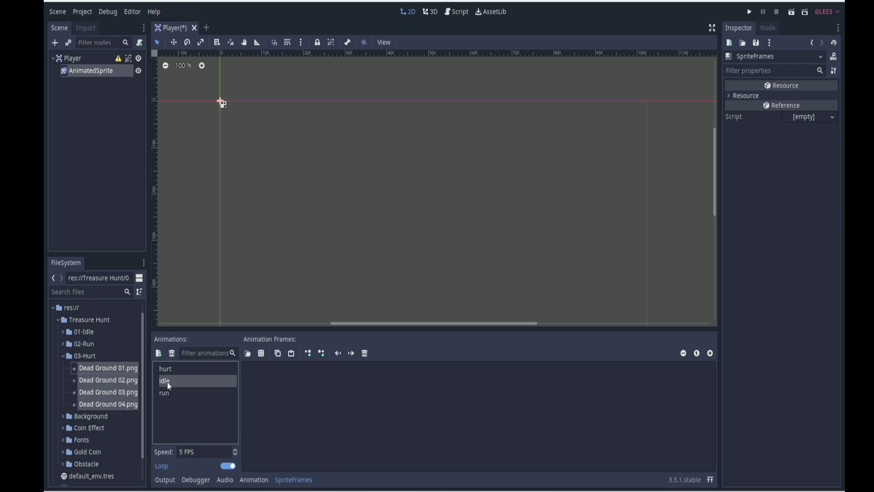
{"action": "left_click", "coordinate": [60, 331]}
{"action": "left_click", "coordinate": [92, 345]}
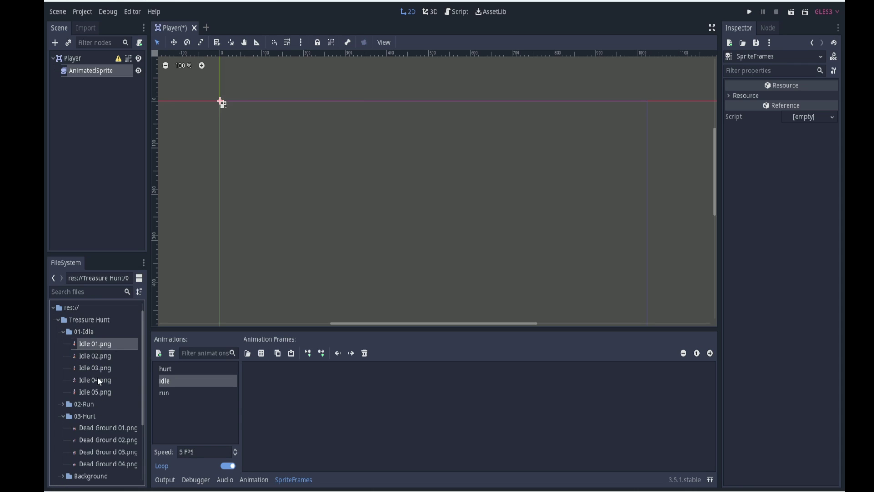
{"action": "left_click", "coordinate": [99, 393], "text": "shift"}
{"action": "left_click_drag", "start_coordinate": [102, 346], "coordinate": [261, 366]}
Step: Fill the run animation with Run 01–06.png from the 02-Run folder
{"action": "left_click", "coordinate": [164, 394]}
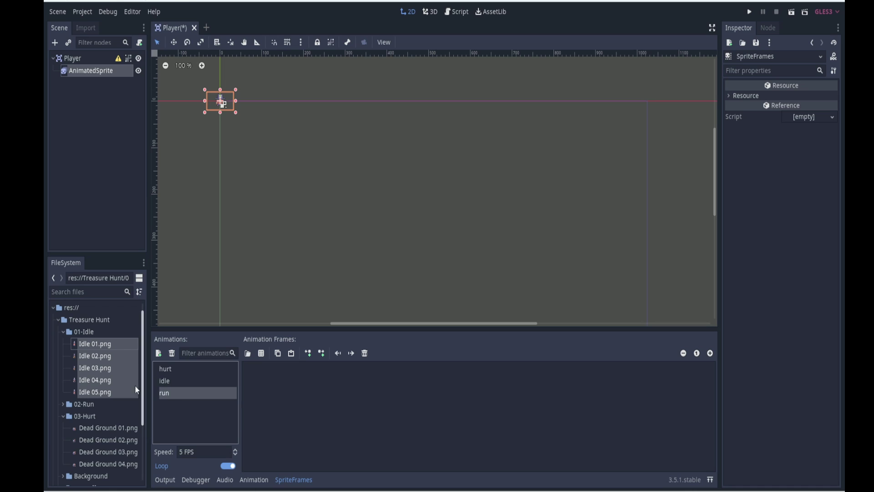
{"action": "left_click", "coordinate": [64, 404]}
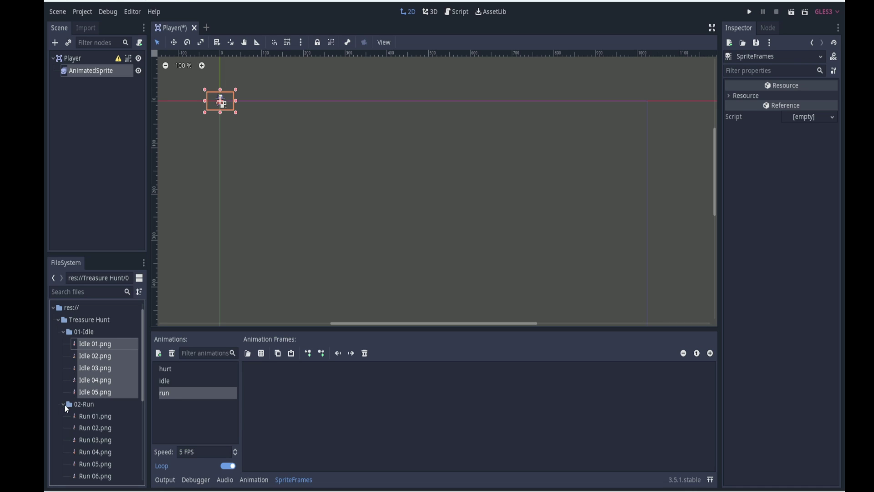
{"action": "left_click", "coordinate": [89, 417]}
{"action": "scroll", "coordinate": [100, 445], "scroll_direction": "down", "scroll_amount": 1}
{"action": "left_click", "coordinate": [100, 452], "text": "shift"}
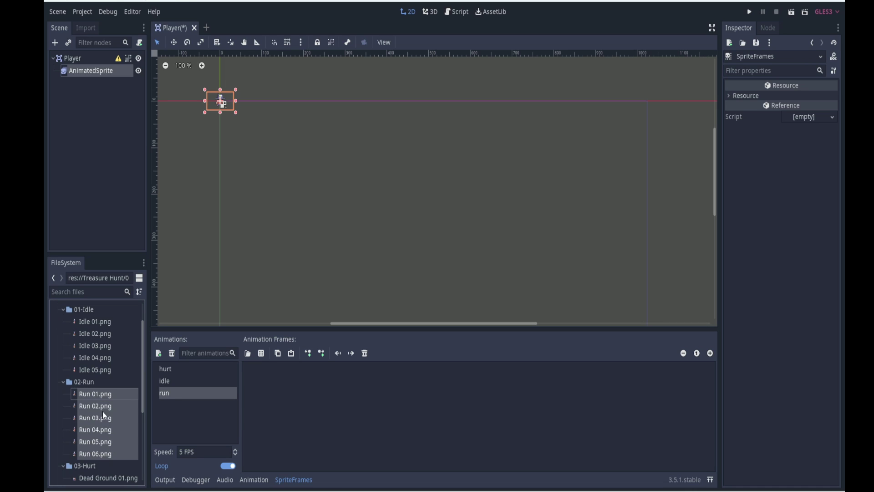
{"action": "left_click_drag", "start_coordinate": [104, 395], "coordinate": [267, 378]}
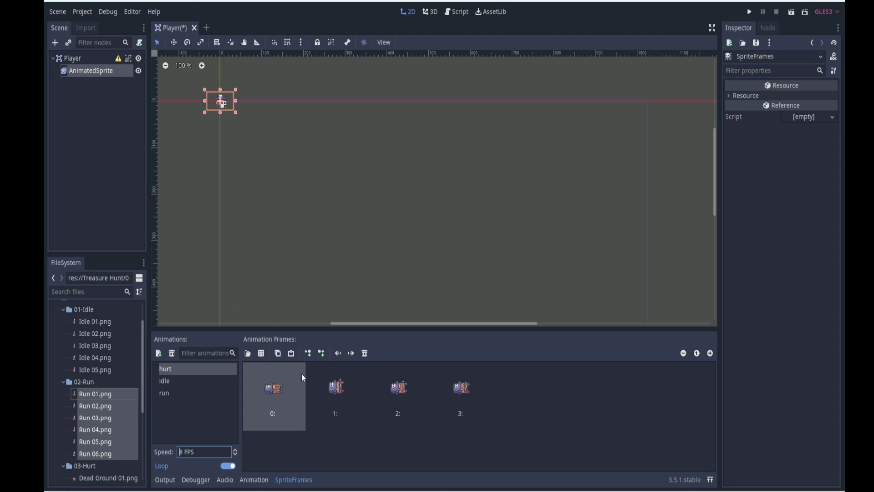
Step: Switch to the idle animation, then reselect AnimatedSprite to show its Inspector properties
{"action": "left_click", "coordinate": [167, 382]}
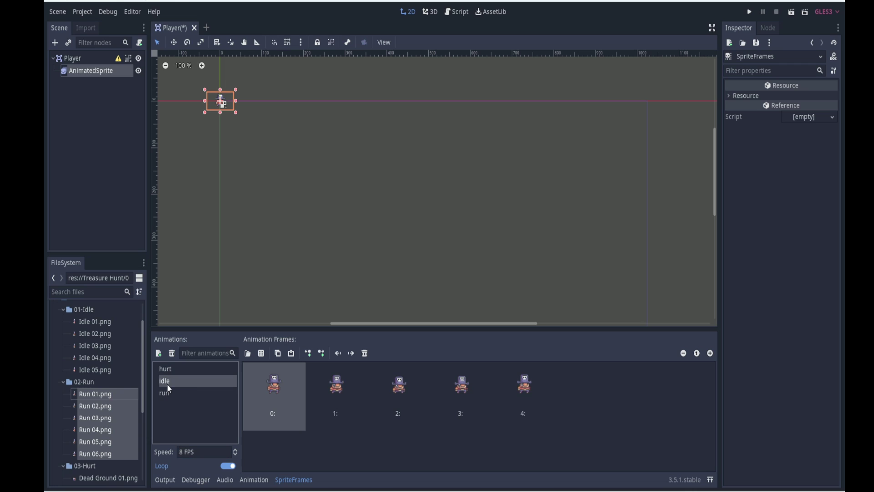
{"action": "left_click", "coordinate": [80, 72]}
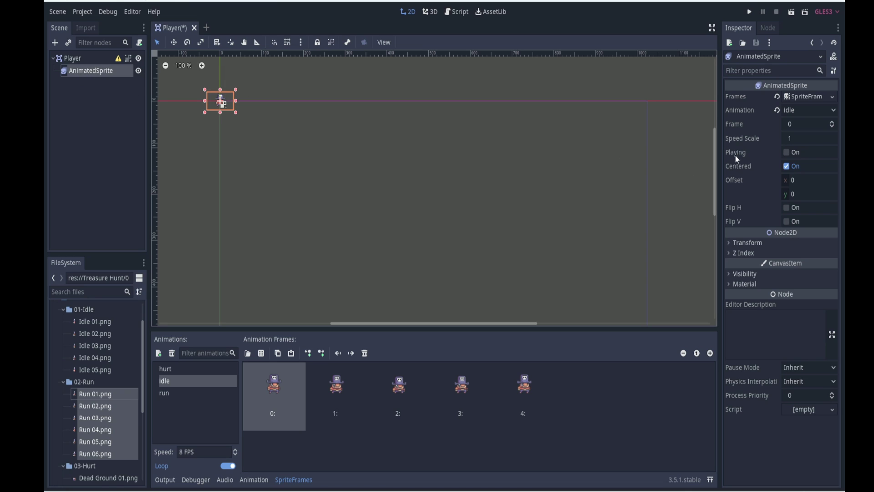
Step: Turn on the AnimatedSprite's Playing property and zoom in on the sprite
{"action": "left_click", "coordinate": [787, 152]}
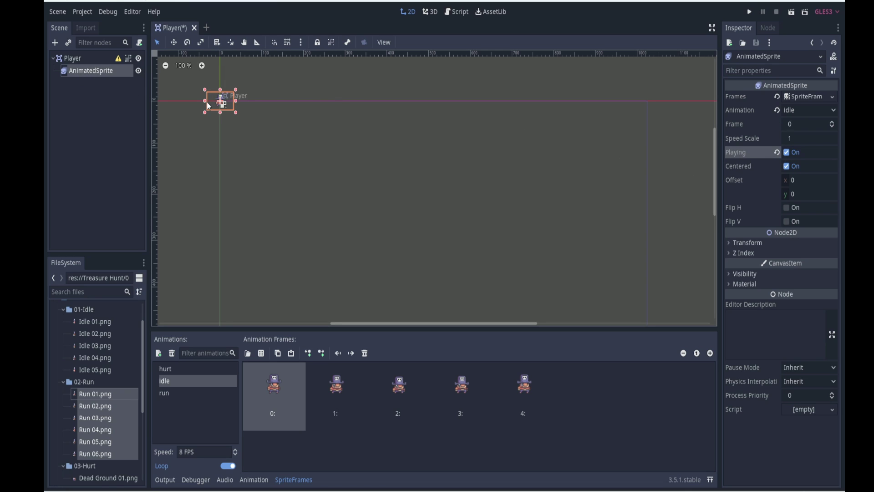
{"action": "scroll", "coordinate": [207, 104], "scroll_direction": "up", "scroll_amount": 4}
{"action": "scroll", "coordinate": [207, 102], "scroll_direction": "up", "scroll_amount": 17}
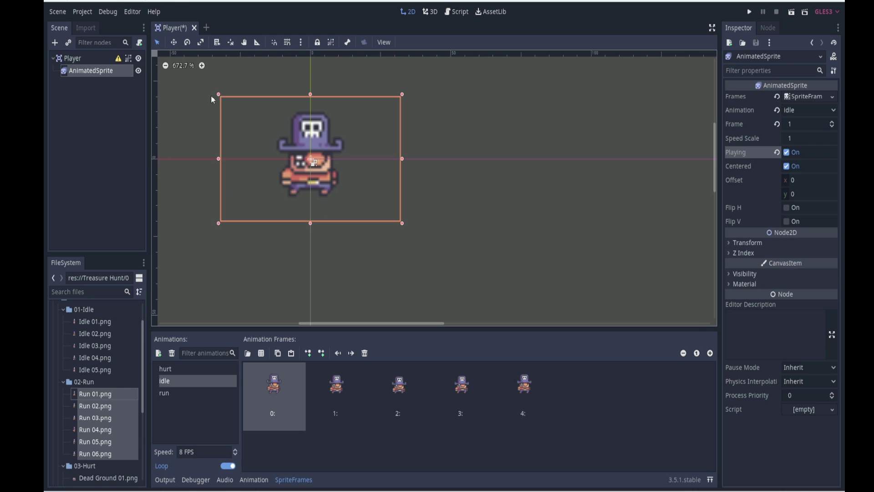
{"action": "scroll", "coordinate": [239, 136], "scroll_direction": "up", "scroll_amount": 1}
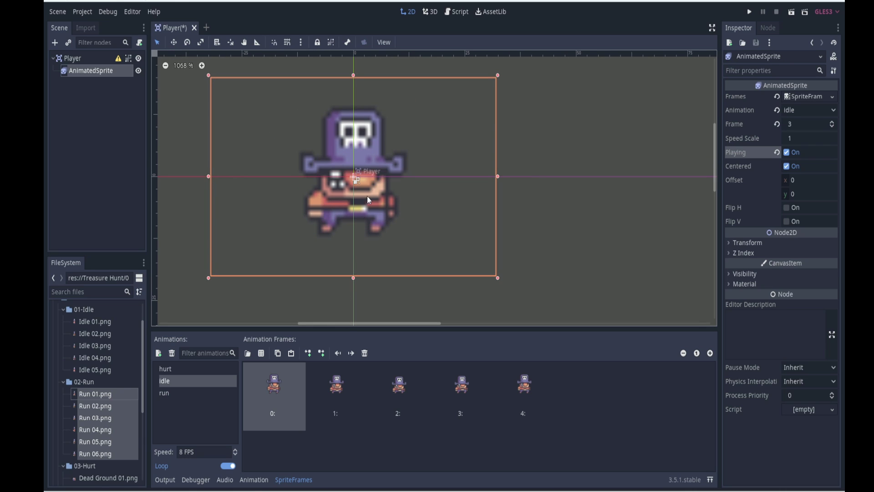
Step: Step through the five idle frames, ending back on the first one
{"action": "left_click", "coordinate": [333, 393]}
{"action": "left_click", "coordinate": [401, 384]}
{"action": "left_click", "coordinate": [471, 388]}
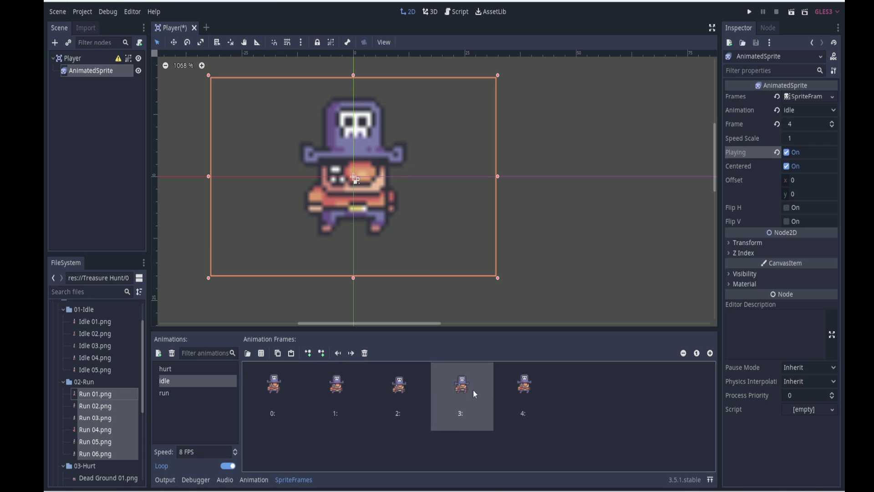
{"action": "left_click", "coordinate": [502, 388]}
{"action": "left_click", "coordinate": [268, 388]}
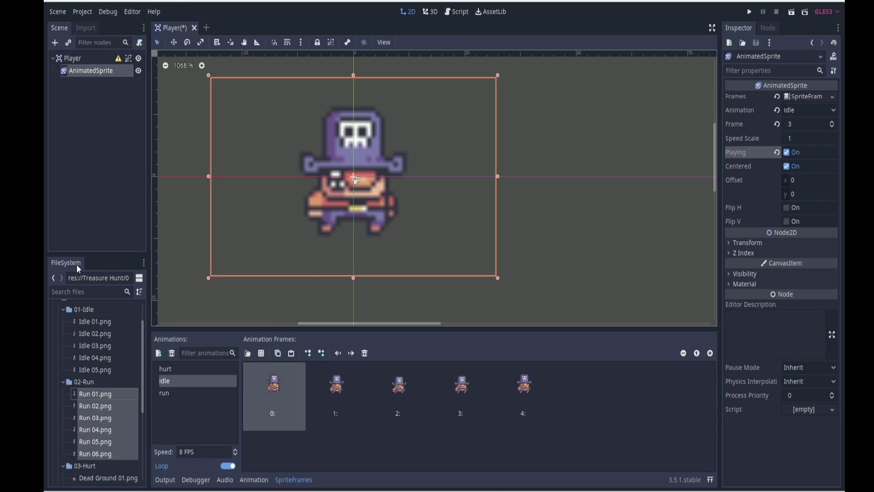
Step: Turn off Filter in the Import settings and reimport the selected Run textures
{"action": "scroll", "coordinate": [107, 391], "scroll_direction": "up", "scroll_amount": 2}
{"action": "scroll", "coordinate": [106, 390], "scroll_direction": "up", "scroll_amount": 1}
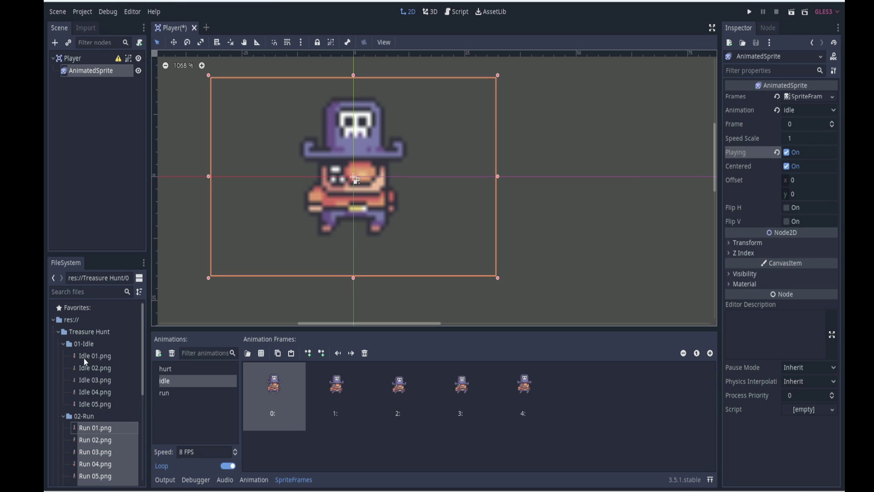
{"action": "left_click", "coordinate": [83, 28]}
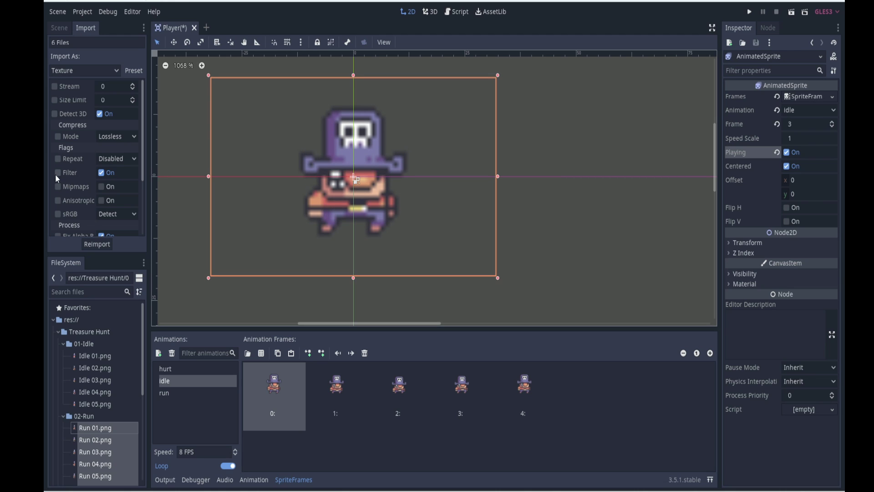
{"action": "left_click", "coordinate": [101, 173]}
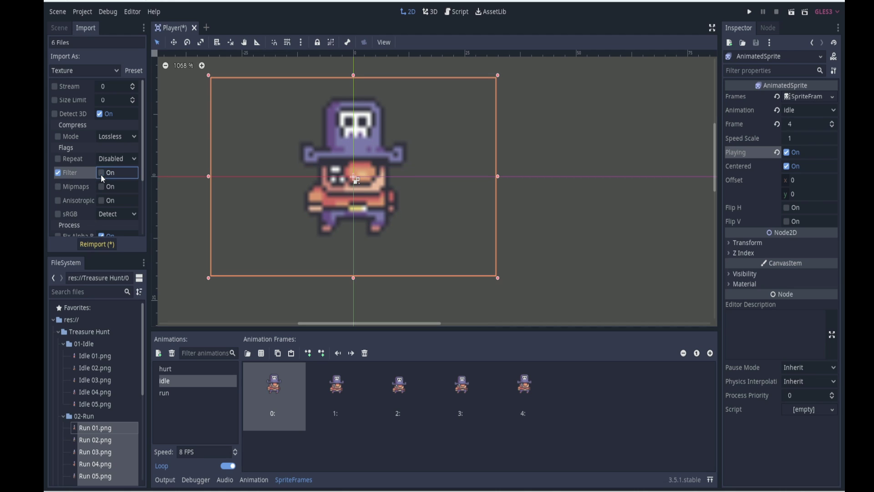
{"action": "left_click", "coordinate": [99, 246]}
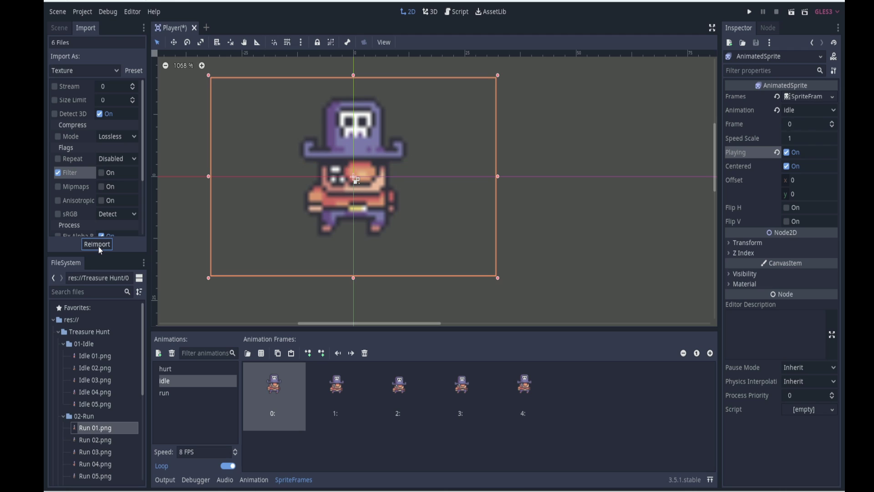
Step: Reimport the five Idle and six Run frame files with filtering off
{"action": "left_click", "coordinate": [84, 357]}
{"action": "left_click", "coordinate": [89, 403], "text": "shift"}
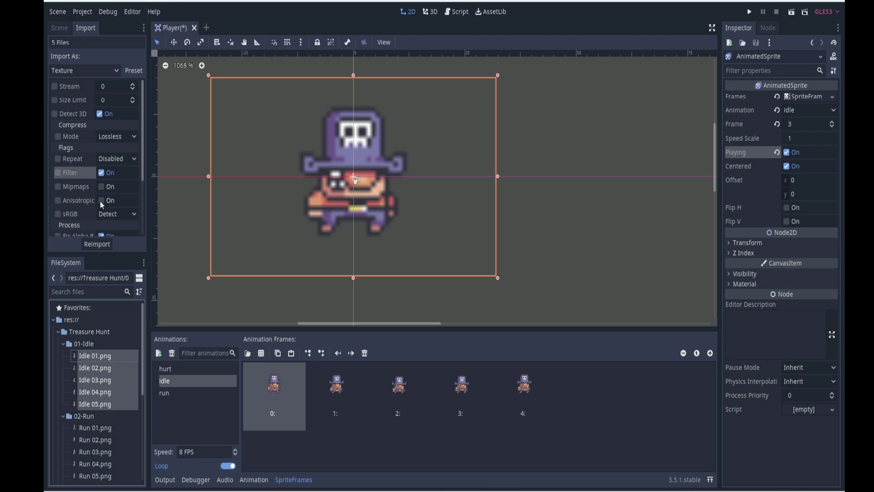
{"action": "left_click", "coordinate": [98, 245]}
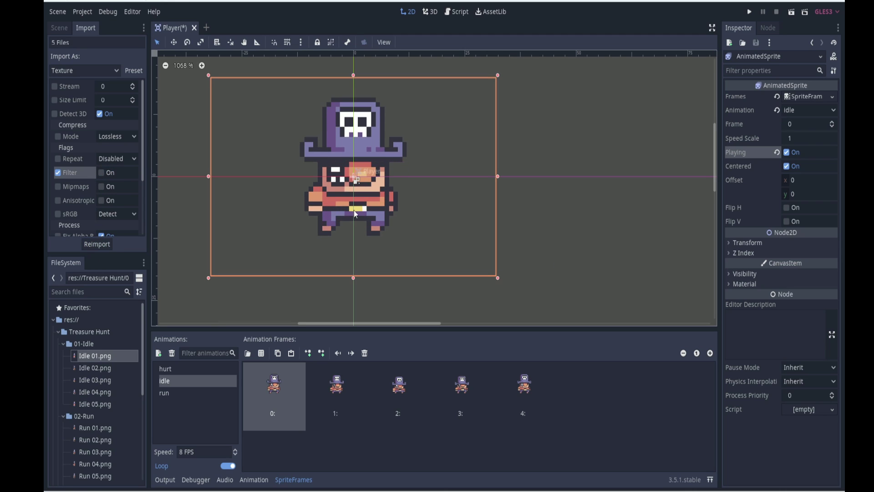
{"action": "left_click", "coordinate": [90, 428]}
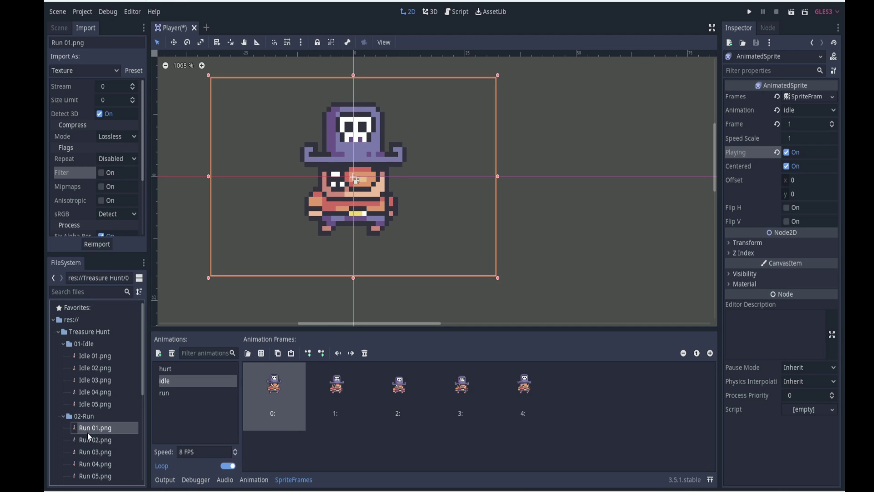
{"action": "scroll", "coordinate": [91, 462], "scroll_direction": "down", "scroll_amount": 1}
{"action": "left_click", "coordinate": [94, 466], "text": "shift"}
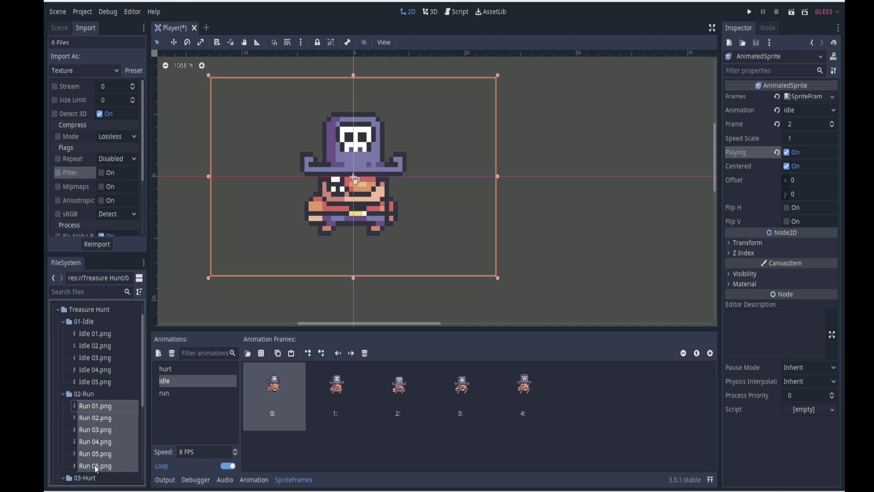
{"action": "left_click", "coordinate": [97, 244]}
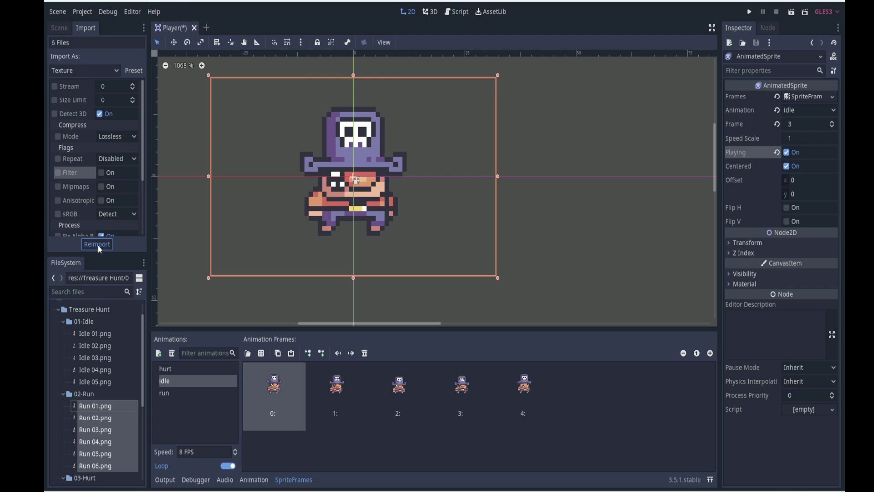
Step: Select the four Dead Ground frames, uncheck Filter, and reimport them
{"action": "scroll", "coordinate": [96, 371], "scroll_direction": "down", "scroll_amount": 3}
{"action": "scroll", "coordinate": [98, 384], "scroll_direction": "down", "scroll_amount": 3}
{"action": "left_click", "coordinate": [97, 381]}
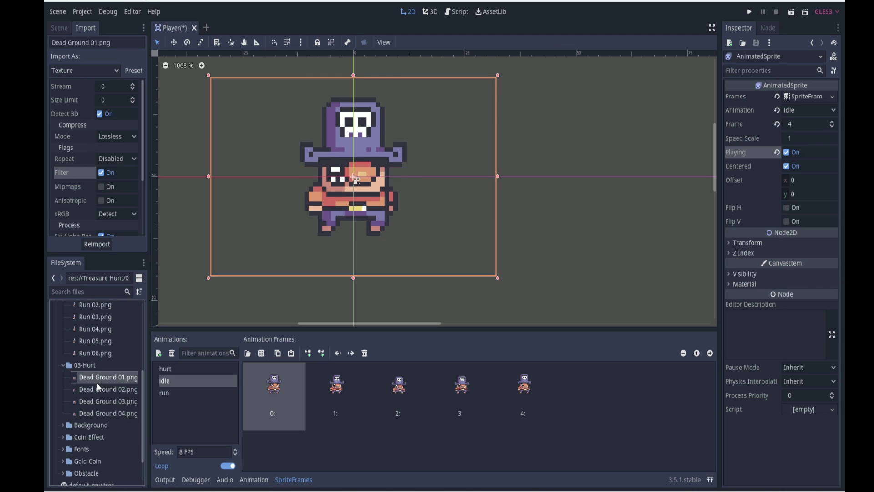
{"action": "left_click", "coordinate": [92, 413], "text": "shift"}
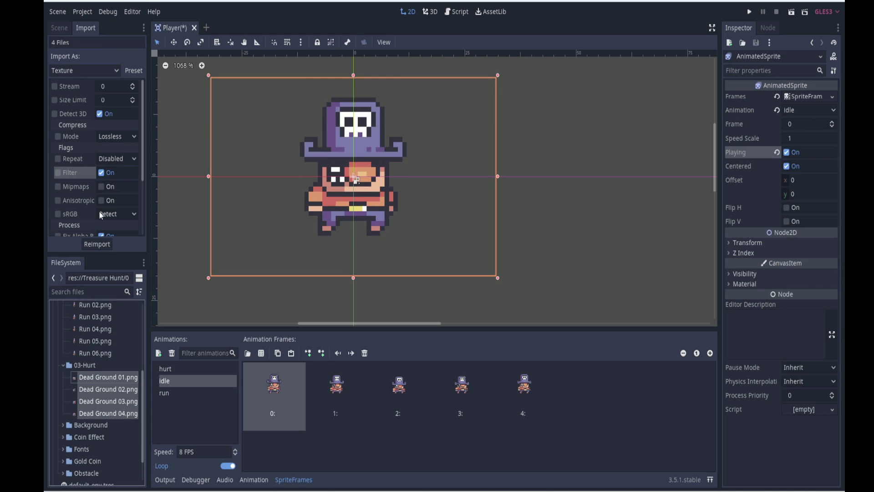
{"action": "left_click", "coordinate": [100, 173]}
{"action": "left_click", "coordinate": [99, 246]}
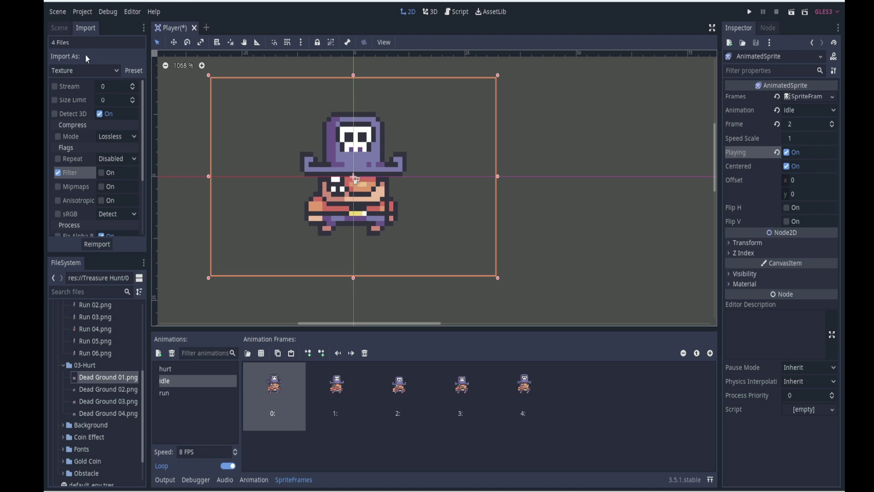
Step: Add a CollisionShape2D child under the Player node, found by searching 'colli'
{"action": "left_click", "coordinate": [59, 27]}
{"action": "left_click", "coordinate": [66, 59]}
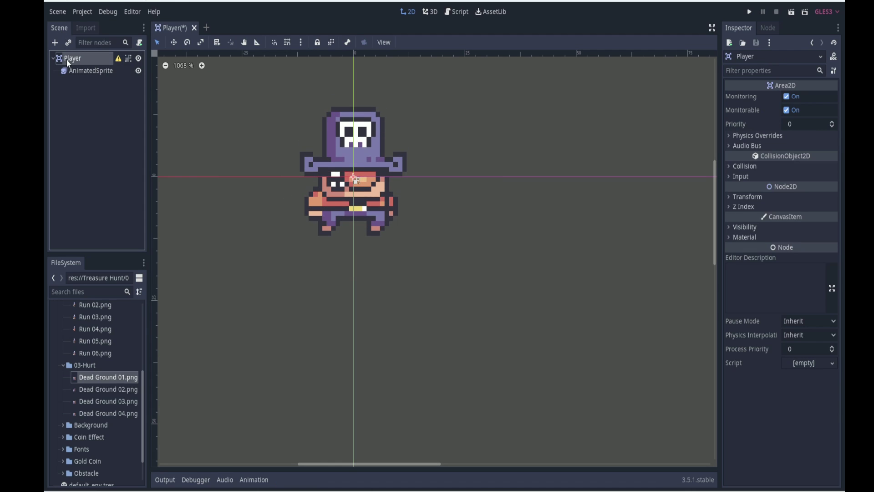
{"action": "left_click", "coordinate": [55, 42]}
{"action": "type", "text": "colli"}
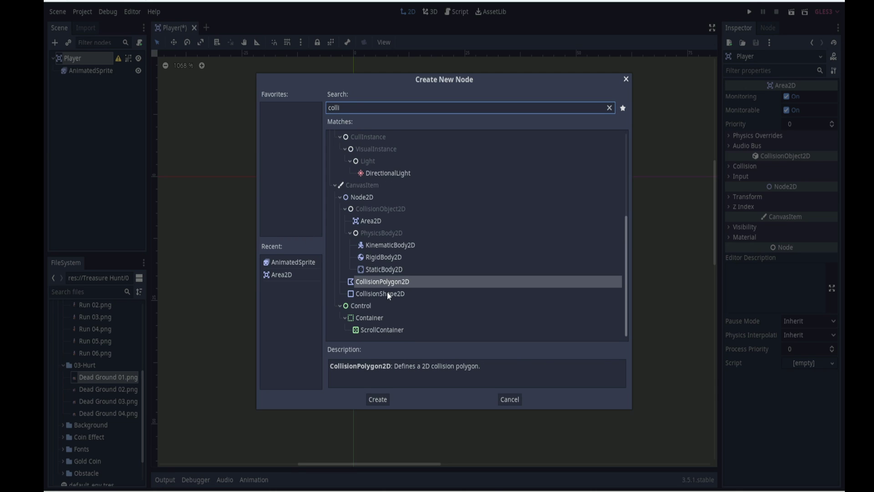
{"action": "left_click", "coordinate": [389, 295]}
{"action": "left_click", "coordinate": [377, 399]}
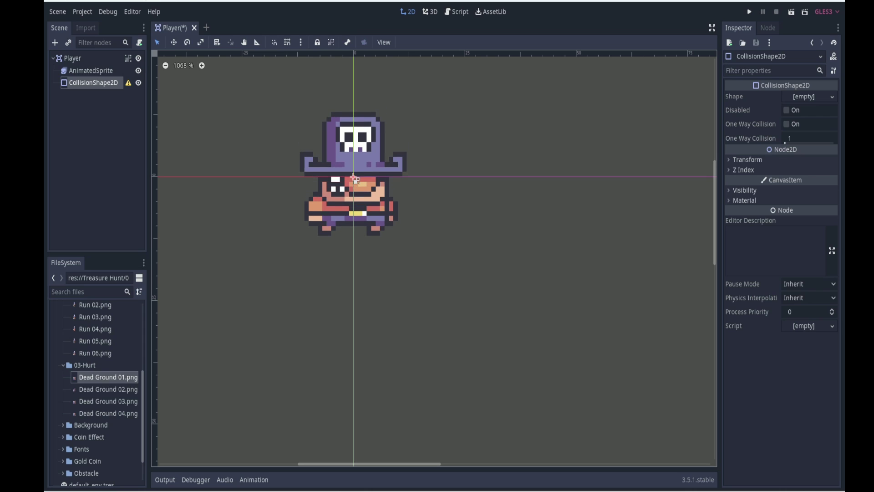
Step: Give the CollisionShape2D a new RectangleShape2D and stretch it from the hat to the feet and both sides
{"action": "left_click", "coordinate": [814, 96]}
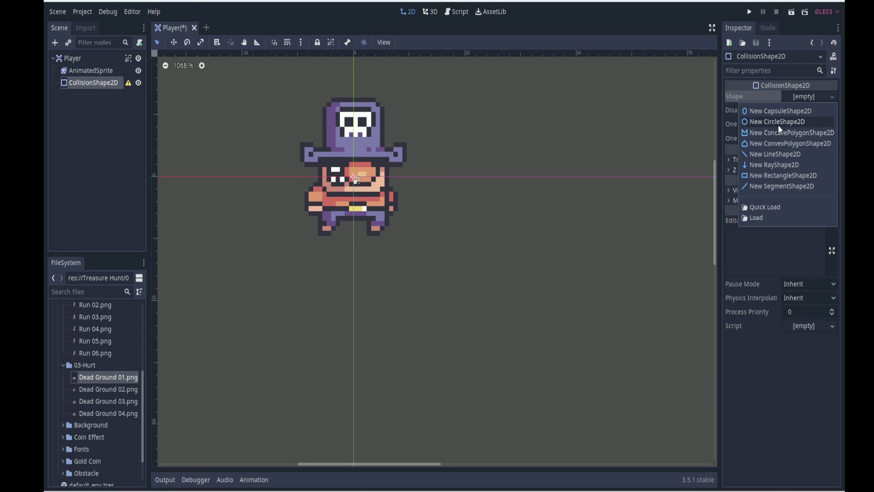
{"action": "left_click", "coordinate": [779, 177]}
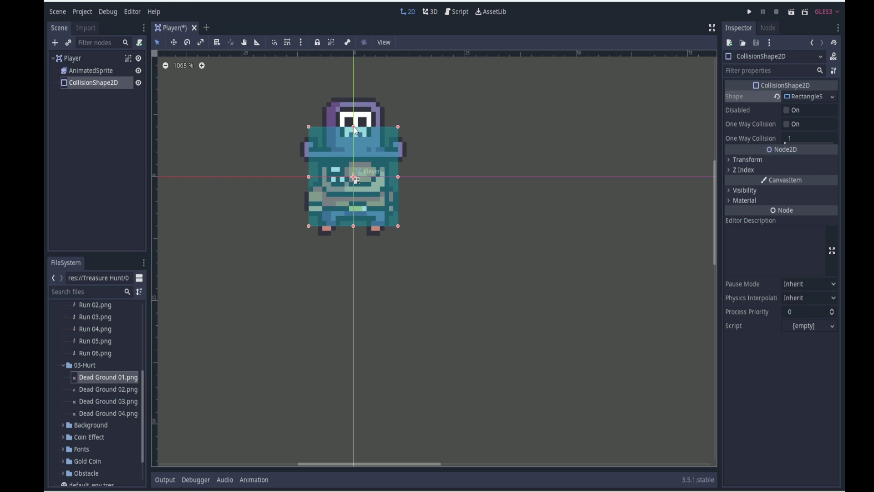
{"action": "left_click_drag", "start_coordinate": [353, 127], "coordinate": [354, 98]}
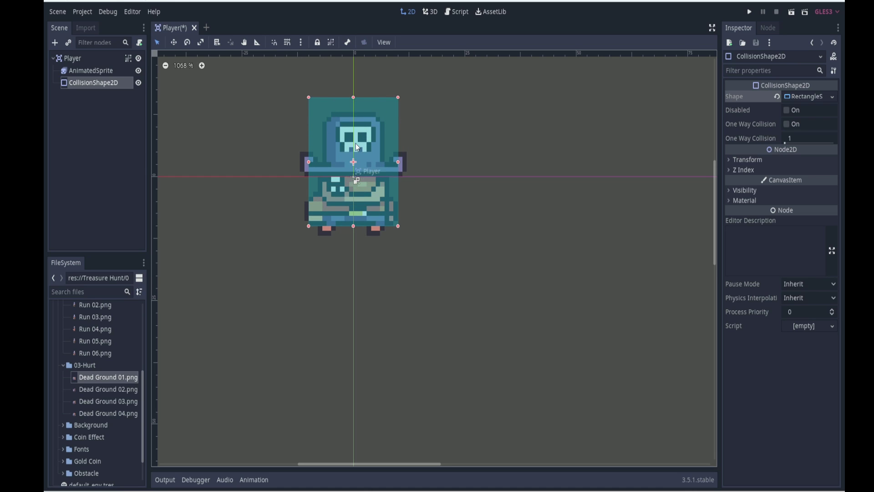
{"action": "left_click_drag", "start_coordinate": [352, 223], "coordinate": [353, 236]}
{"action": "left_click_drag", "start_coordinate": [399, 167], "coordinate": [406, 167]}
{"action": "left_click_drag", "start_coordinate": [309, 167], "coordinate": [299, 167]}
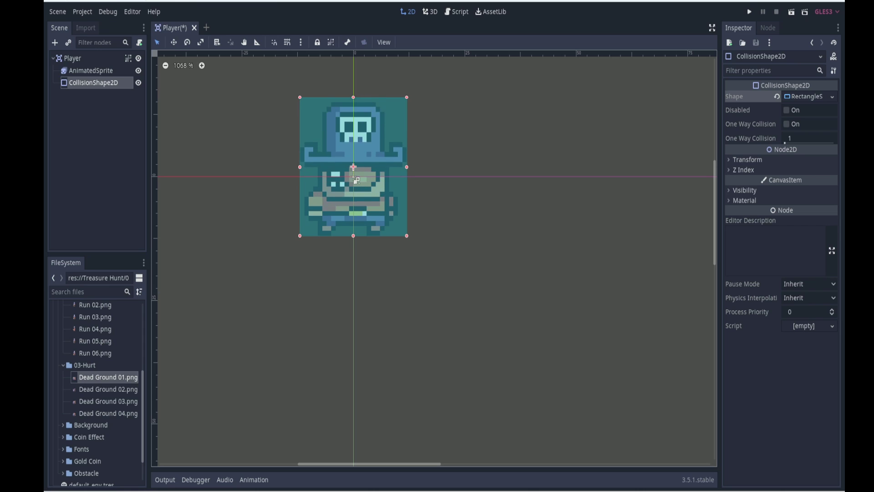